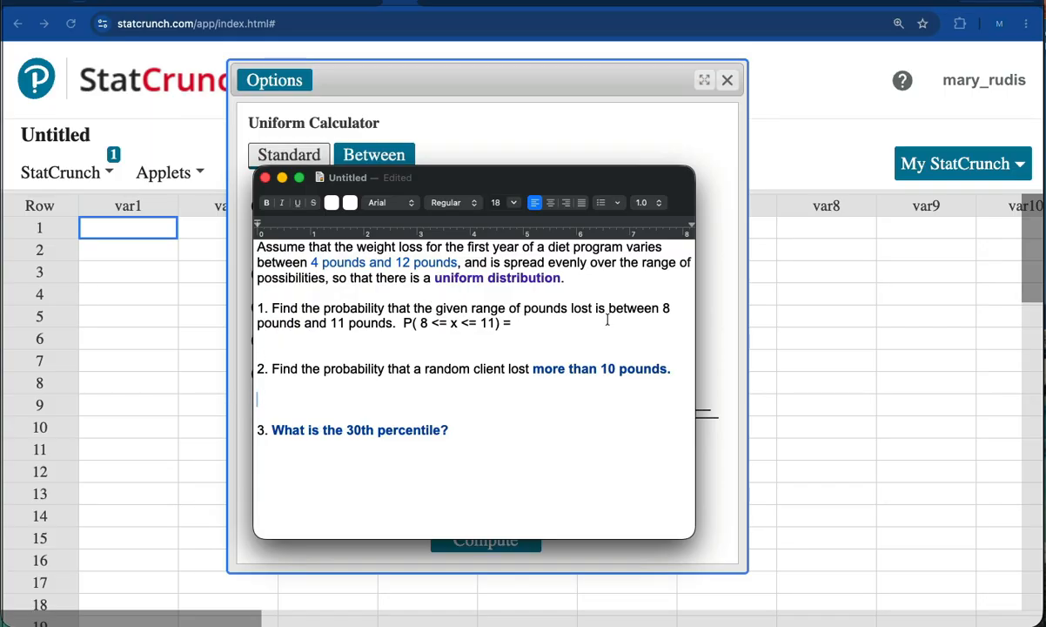
Step: Examine question 1 in the notes, including both inequality signs in P( 8 <= x <= 11)
{"action": "double_click", "coordinate": [666, 309]}
{"action": "left_click_drag", "start_coordinate": [337, 324], "coordinate": [341, 323]}
{"action": "left_click_drag", "start_coordinate": [403, 323], "coordinate": [518, 323]}
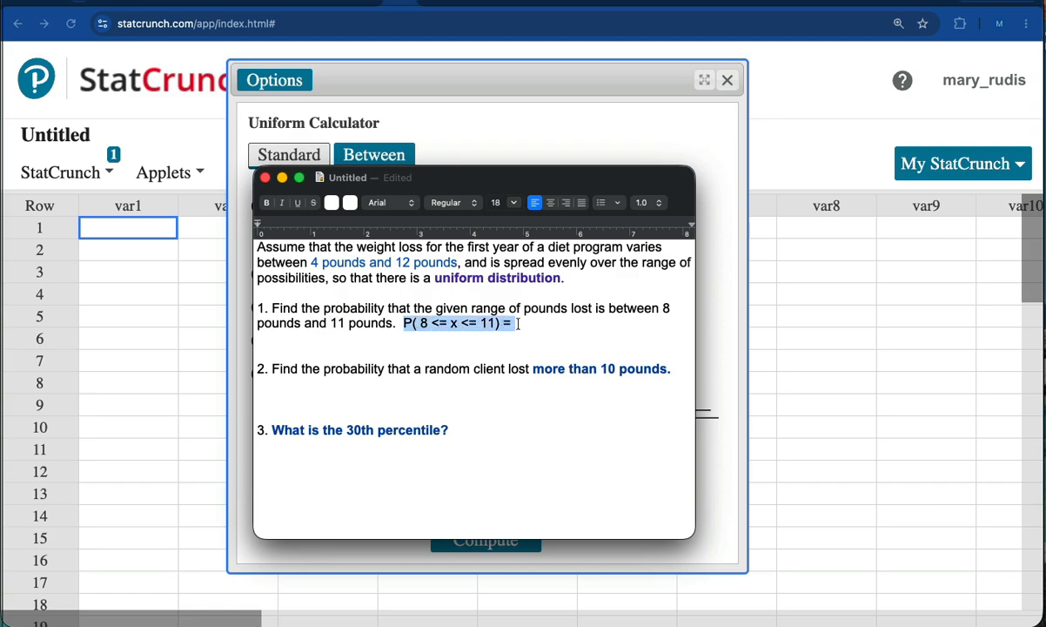
{"action": "left_click", "coordinate": [446, 323]}
{"action": "left_click_drag", "start_coordinate": [446, 323], "coordinate": [431, 323]}
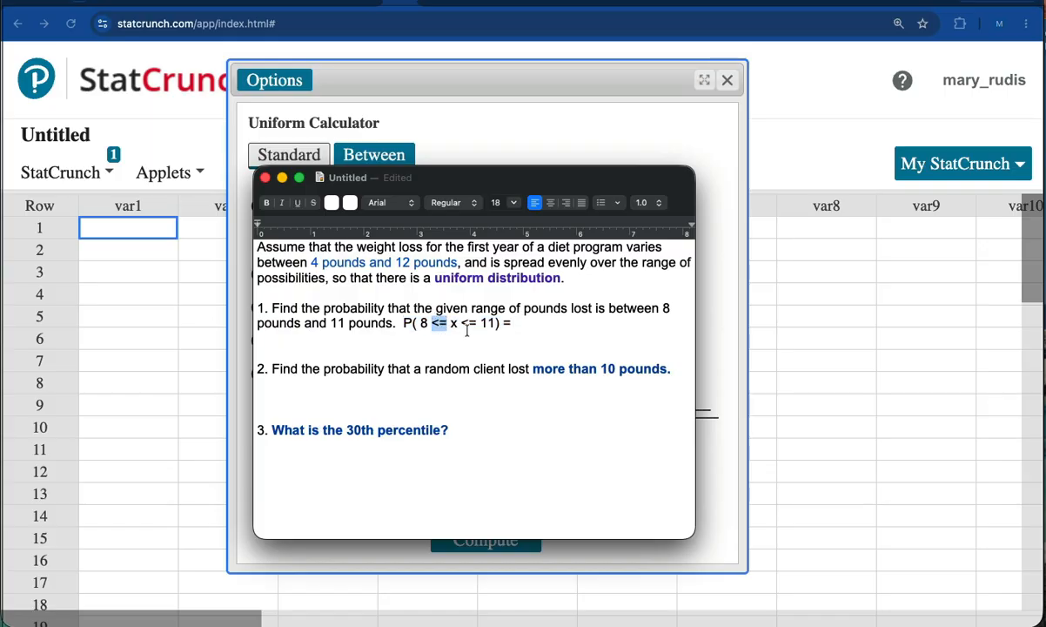
{"action": "left_click", "coordinate": [475, 323]}
{"action": "left_click_drag", "start_coordinate": [475, 323], "coordinate": [462, 323]}
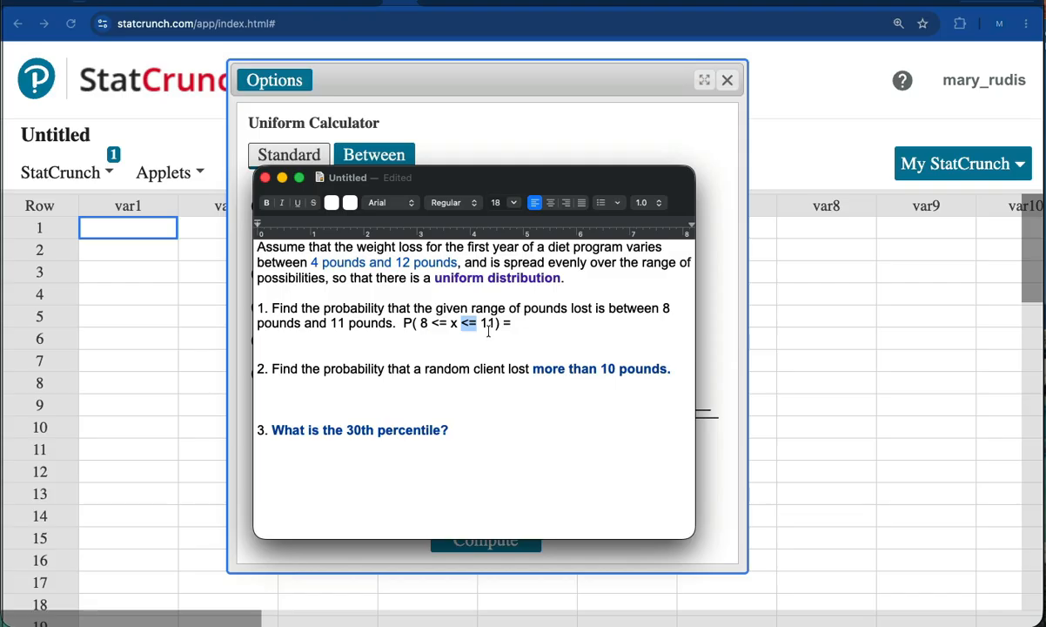
{"action": "left_click", "coordinate": [513, 323]}
Step: Move the problem notes out of the way and close the Uniform calculator already open in StatCrunch
{"action": "left_click_drag", "start_coordinate": [510, 177], "coordinate": [547, 444]}
{"action": "left_click", "coordinate": [544, 238]}
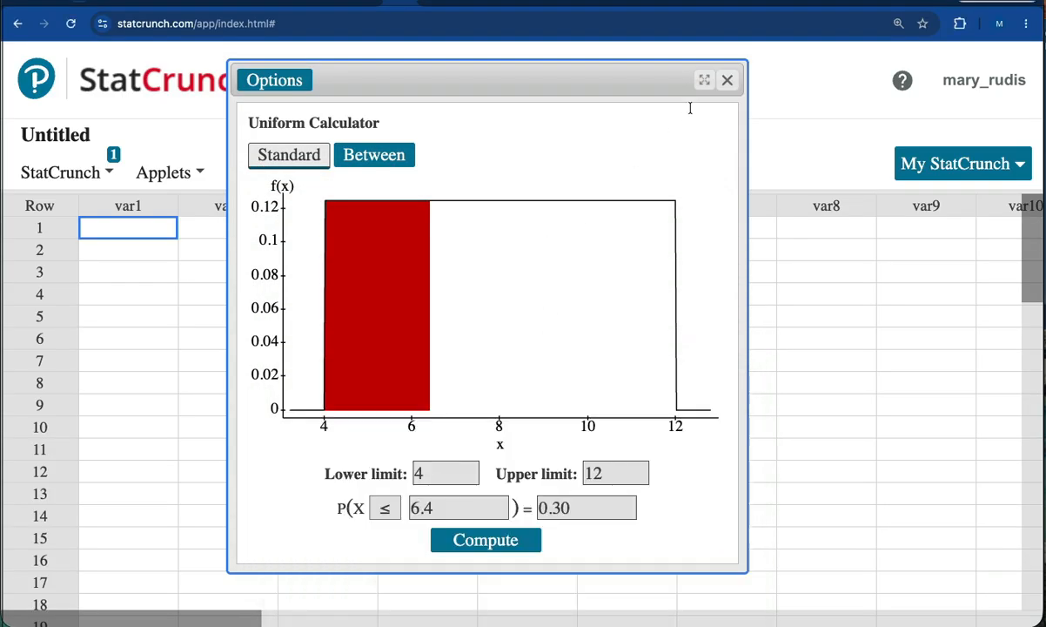
{"action": "left_click", "coordinate": [729, 80]}
{"action": "left_click", "coordinate": [392, 173]}
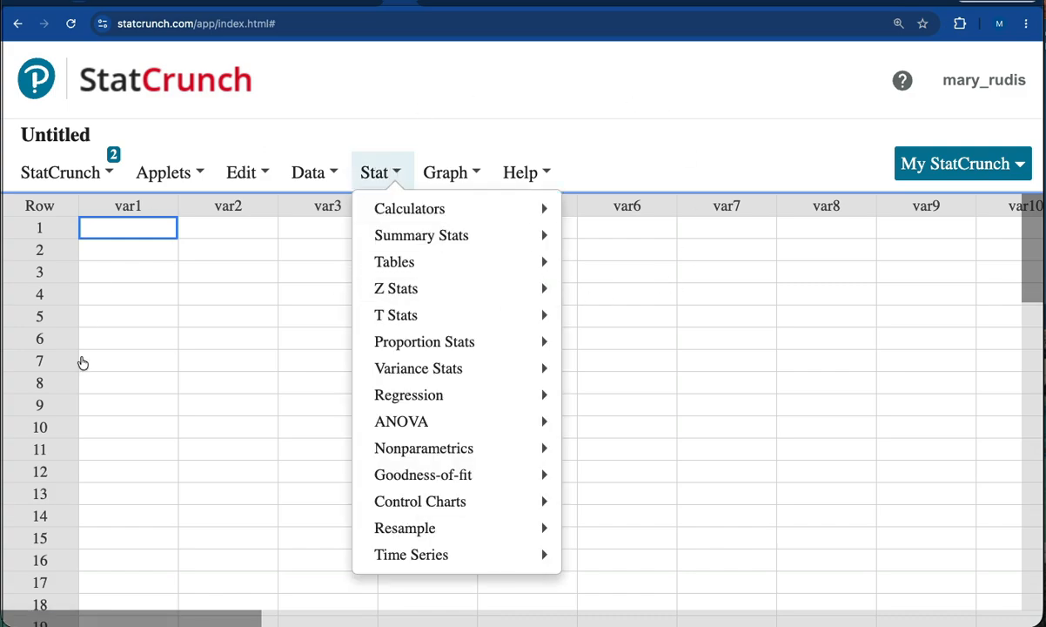
{"action": "left_click", "coordinate": [285, 336]}
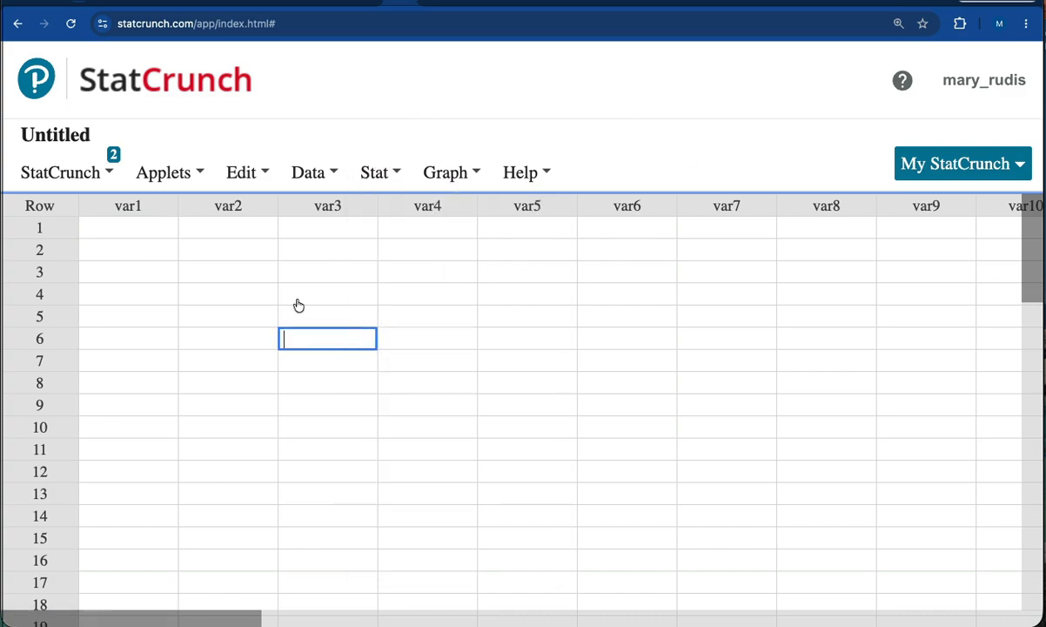
{"action": "left_click", "coordinate": [145, 247]}
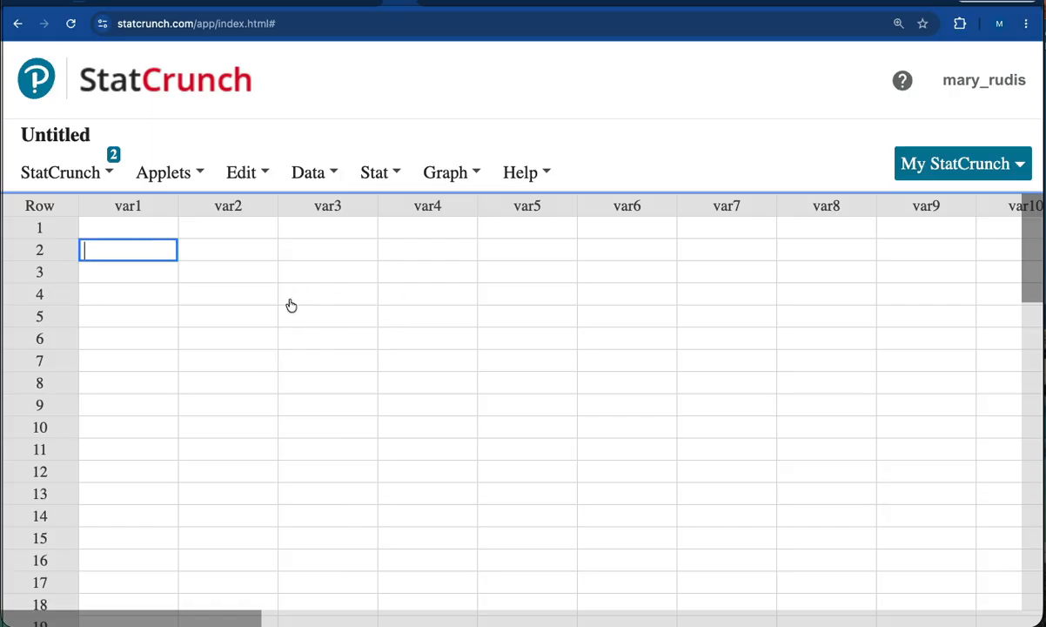
Step: Open a new Uniform distribution calculator and reposition its window over the data table
{"action": "left_click", "coordinate": [376, 174]}
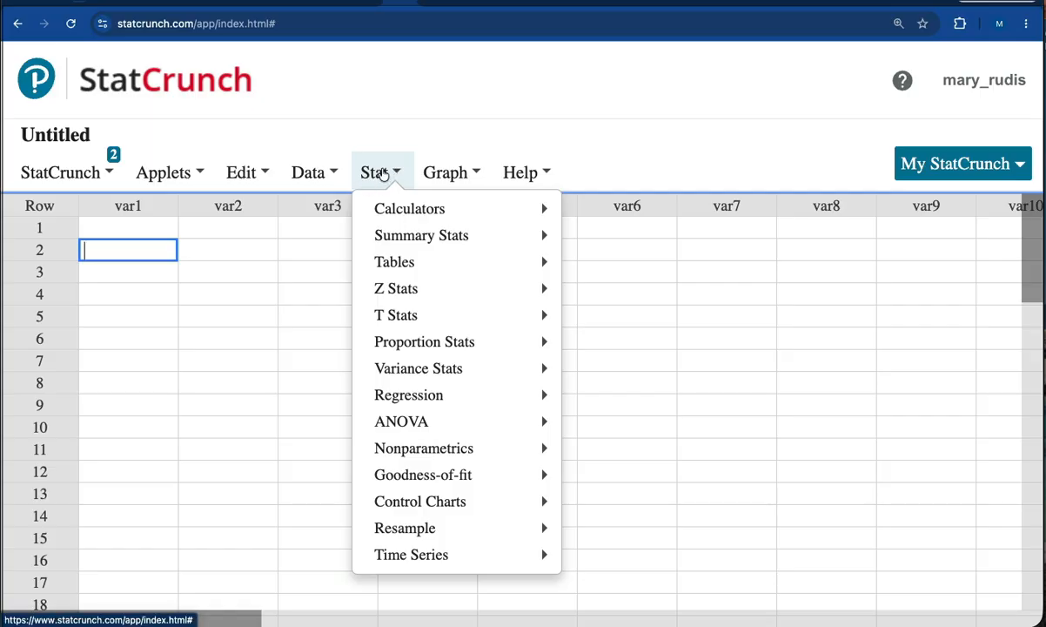
{"action": "mouse_move", "coordinate": [383, 210]}
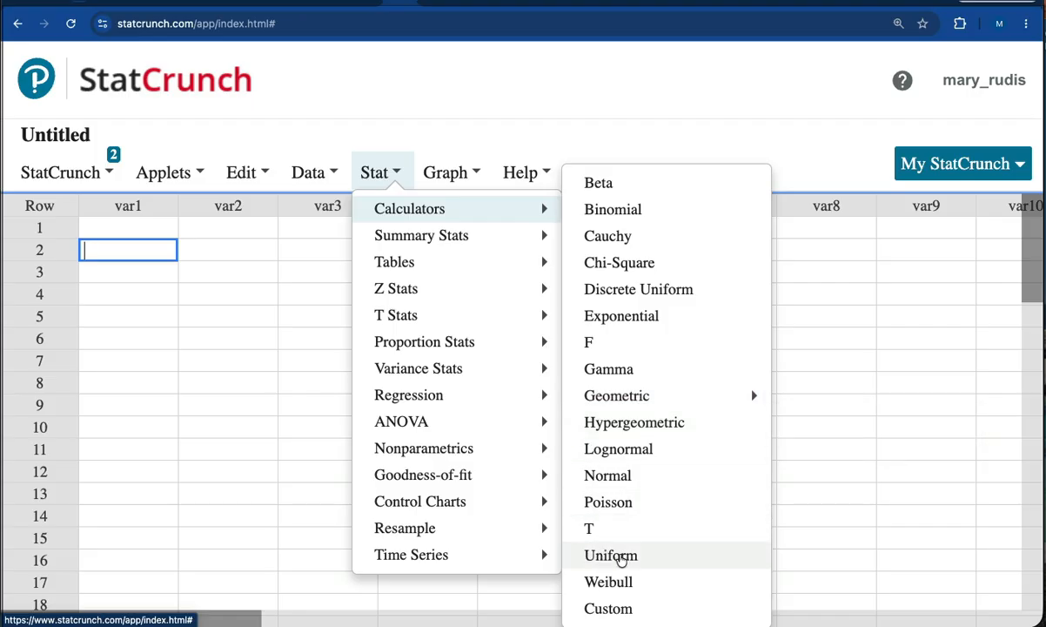
{"action": "left_click", "coordinate": [621, 558]}
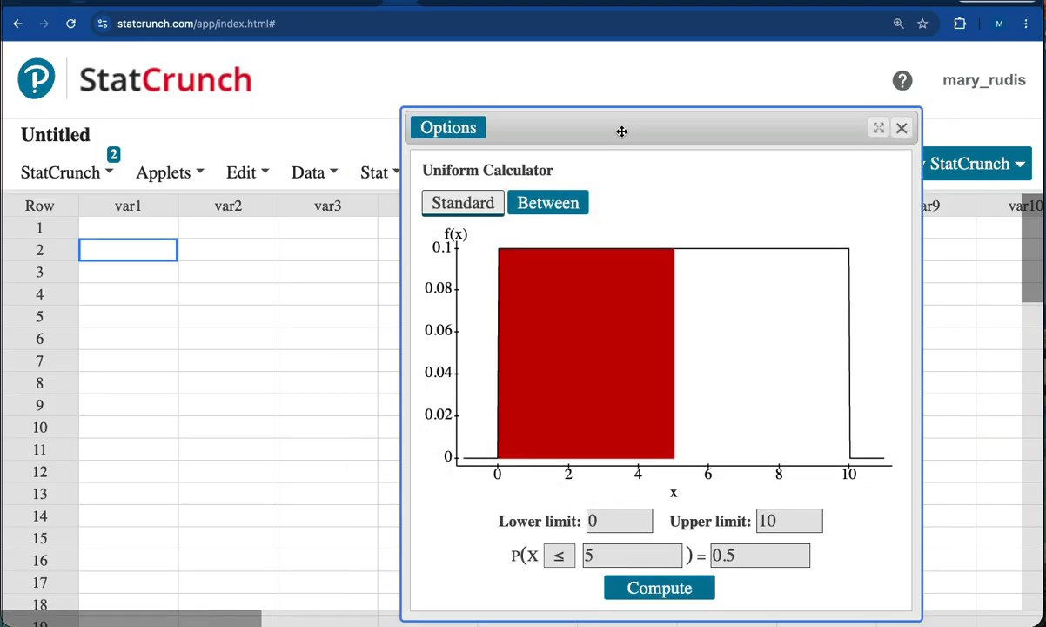
{"action": "left_click_drag", "start_coordinate": [621, 131], "coordinate": [444, 91]}
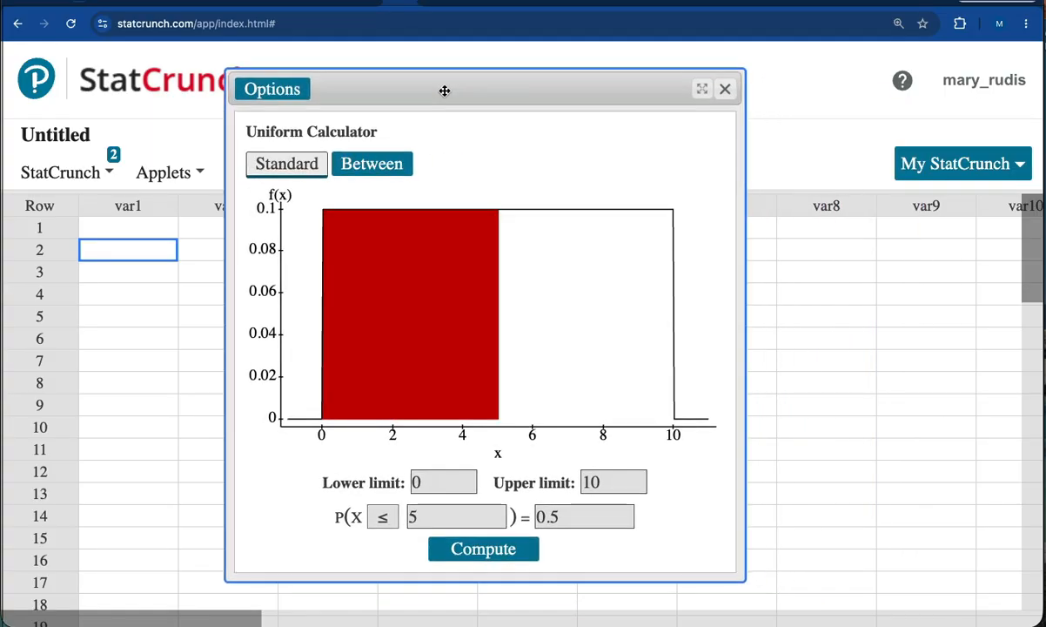
{"action": "left_click_drag", "start_coordinate": [237, 128], "coordinate": [386, 127]}
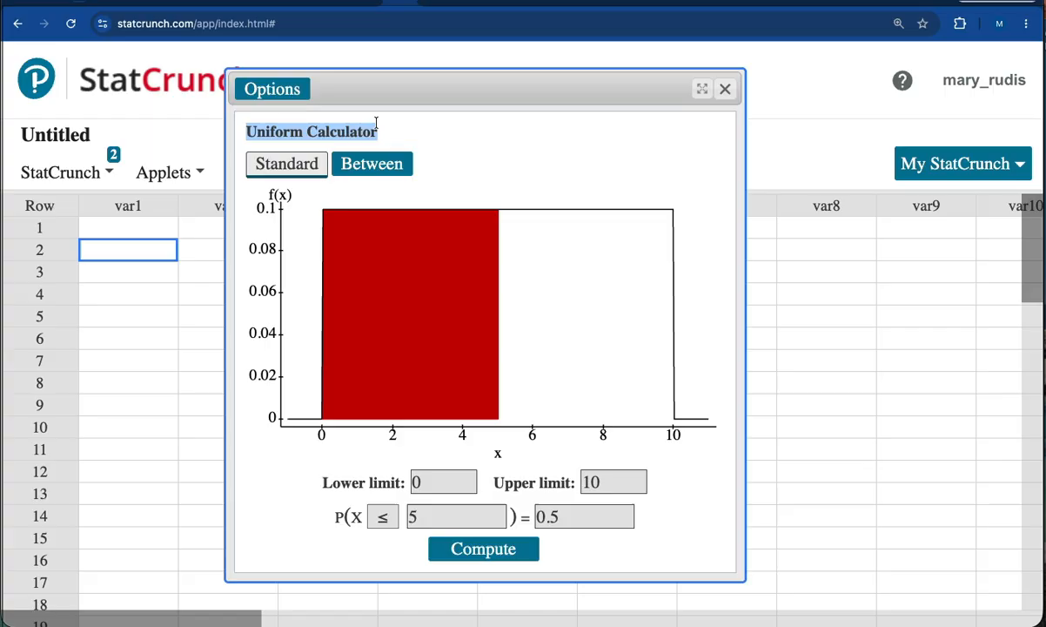
{"action": "left_click", "coordinate": [380, 132]}
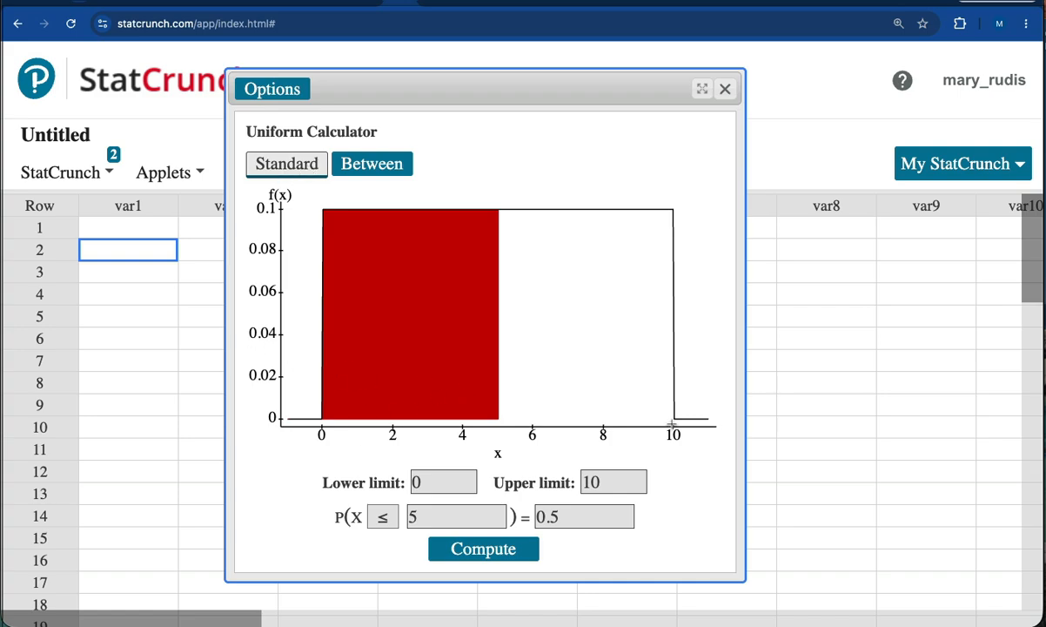
Step: Examine the inequality choices of the Standard calculator and reread question 1 in the notes
{"action": "left_click", "coordinate": [383, 517]}
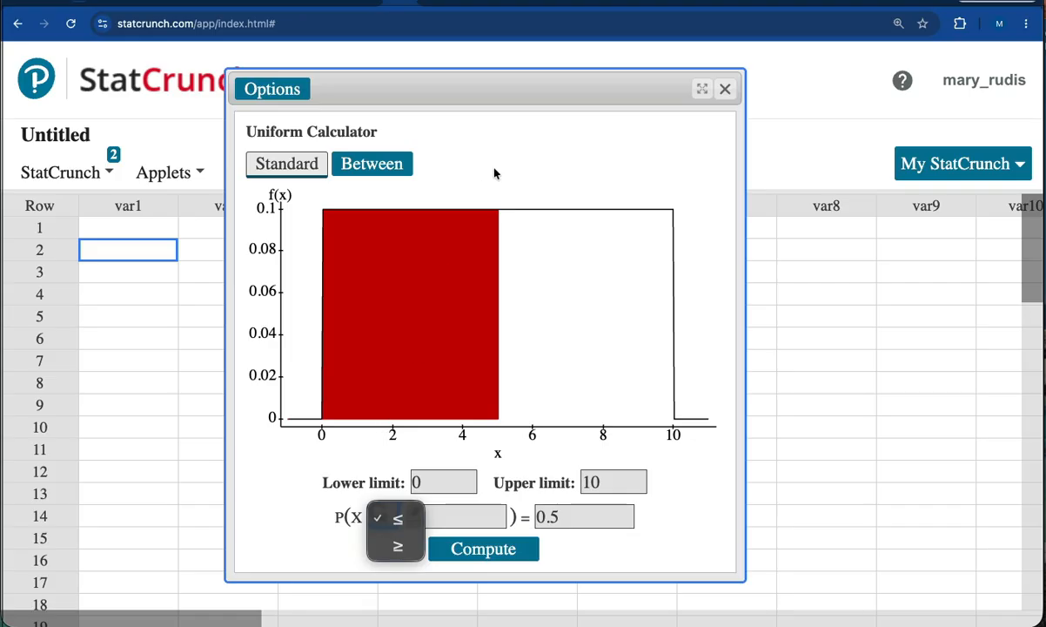
{"action": "left_click", "coordinate": [306, 512]}
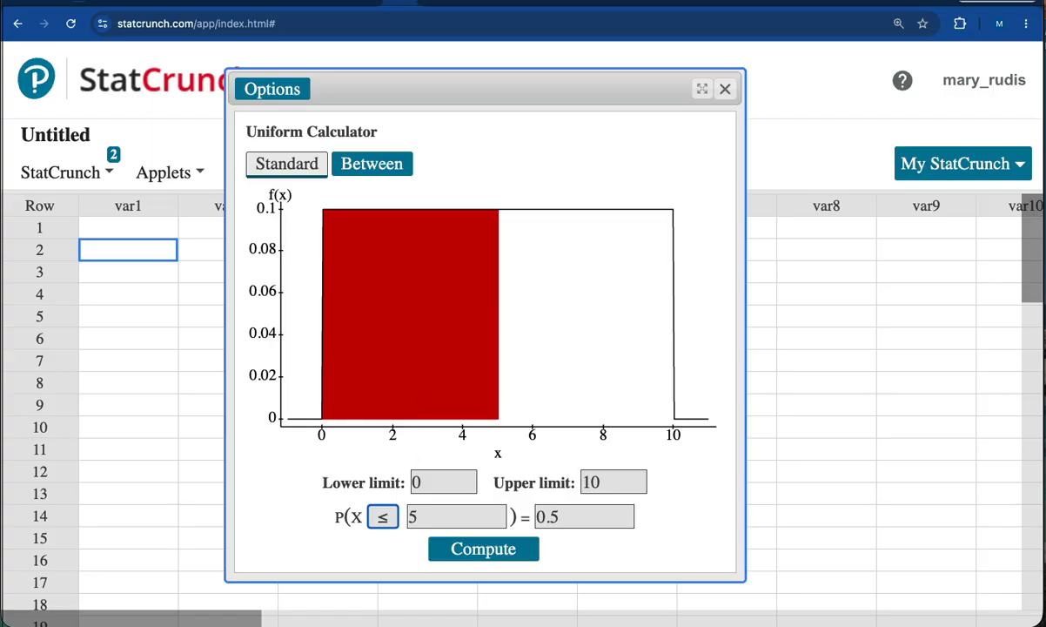
{"action": "key", "text": "super+Tab"}
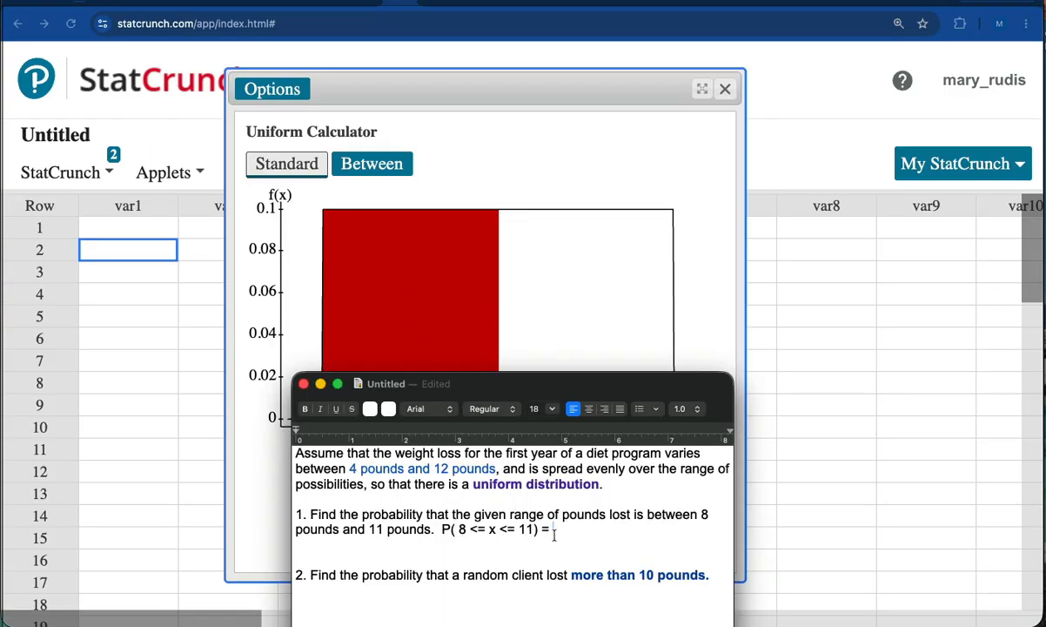
{"action": "left_click", "coordinate": [187, 343]}
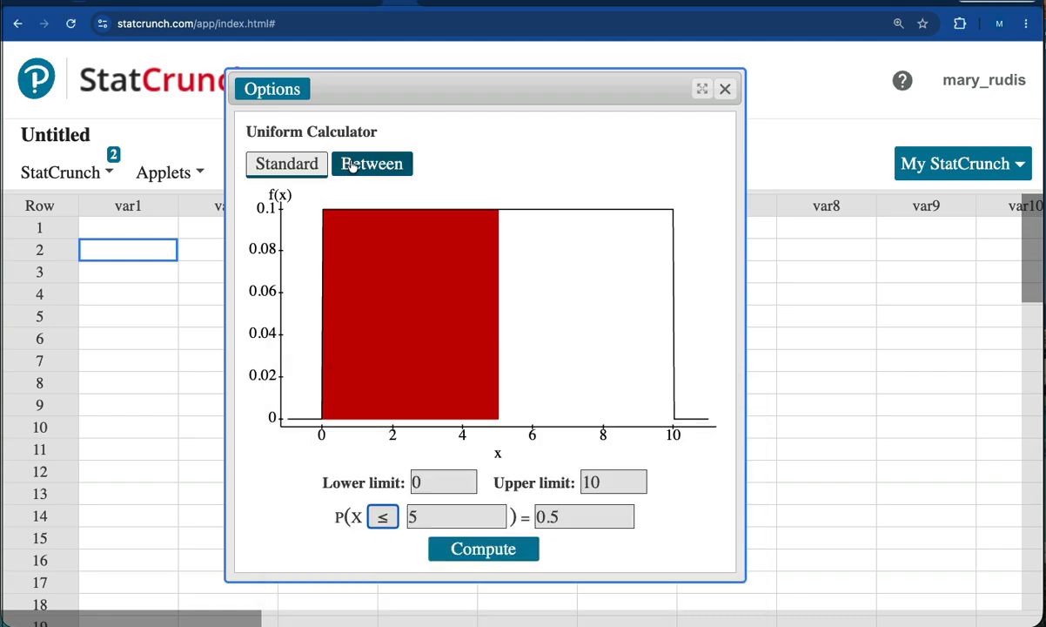
Step: Switch the Uniform calculator to Between and set the lower limit to 4 and the upper limit to 12
{"action": "left_click", "coordinate": [386, 168]}
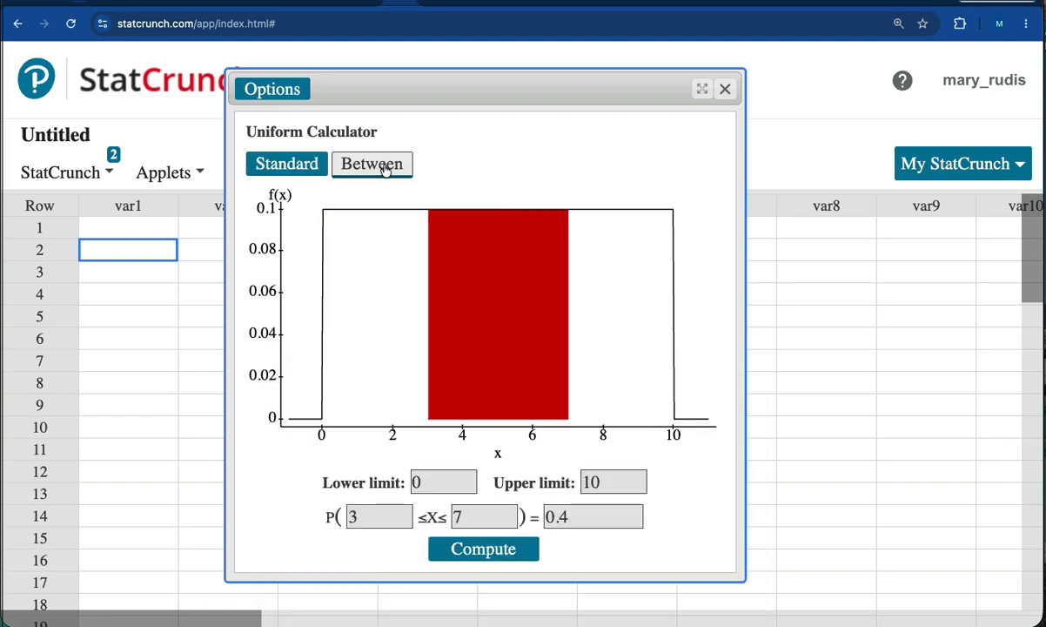
{"action": "left_click", "coordinate": [399, 473]}
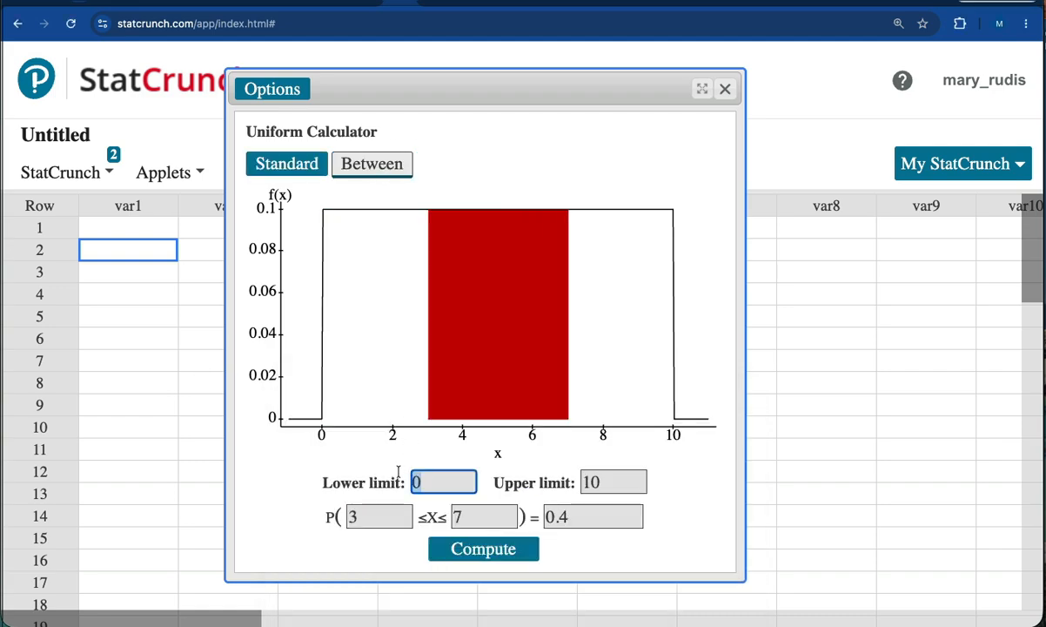
{"action": "type", "text": "4"}
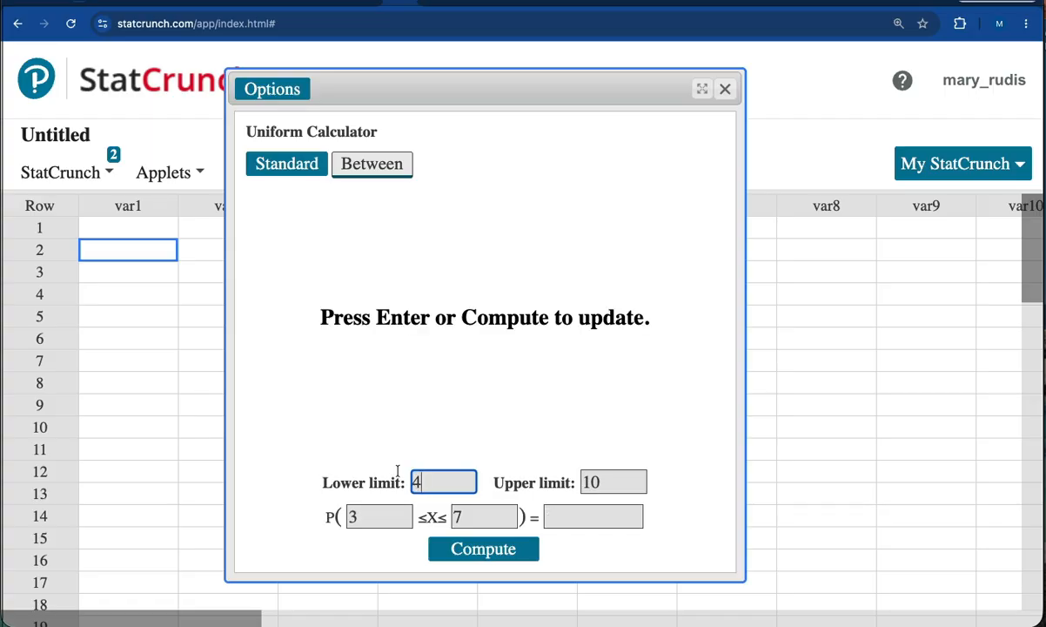
{"action": "left_click", "coordinate": [562, 482]}
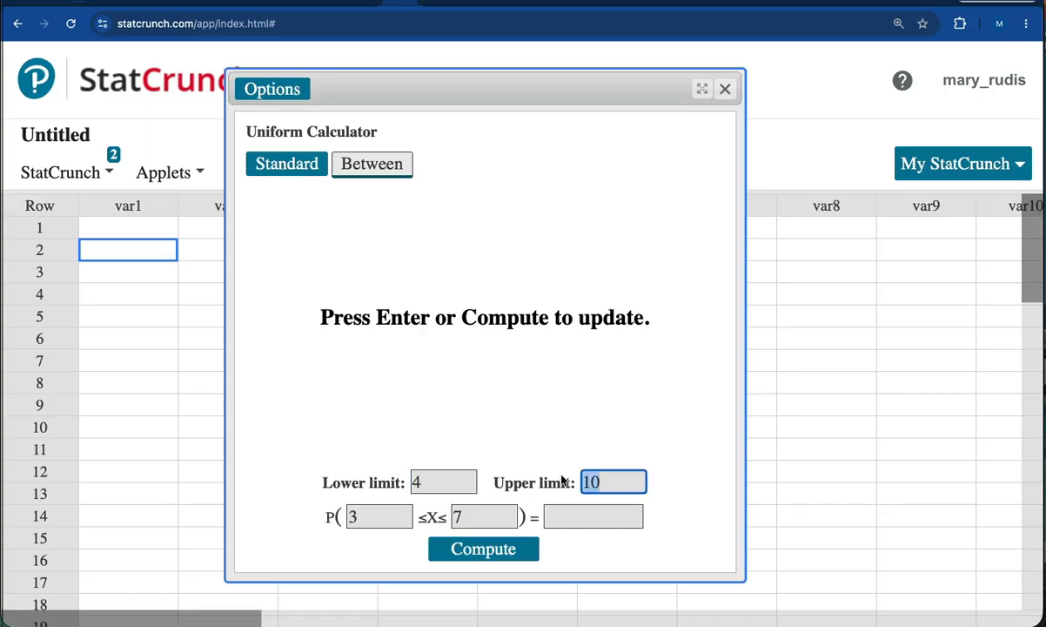
{"action": "type", "text": "12"}
Step: Check the distribution's range of pounds lost in the problem notes and return to the calculator
{"action": "key", "text": "super+Tab"}
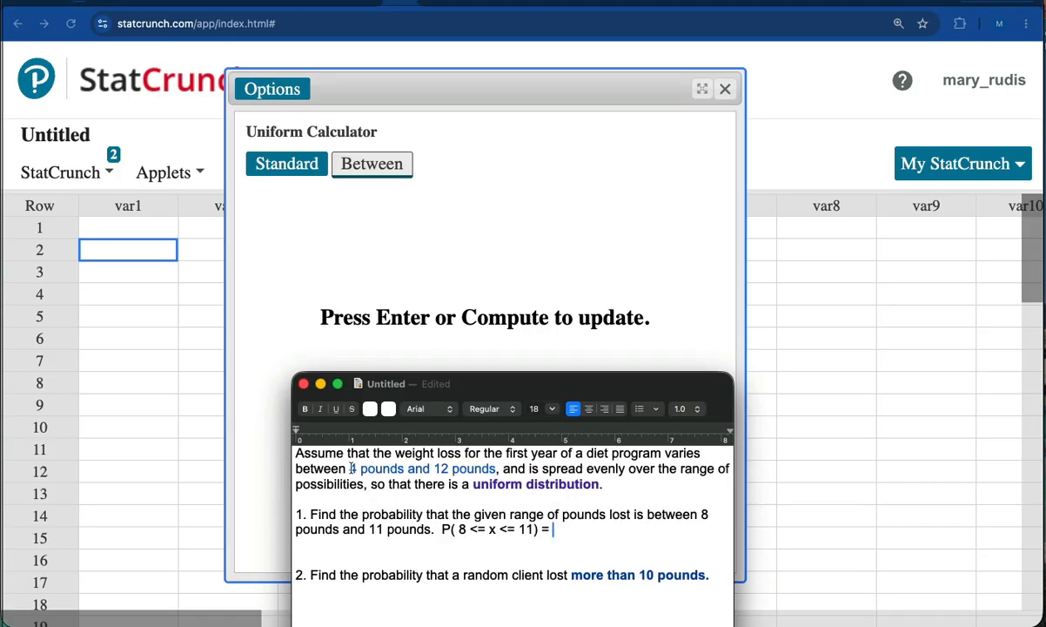
{"action": "left_click_drag", "start_coordinate": [351, 468], "coordinate": [496, 468]}
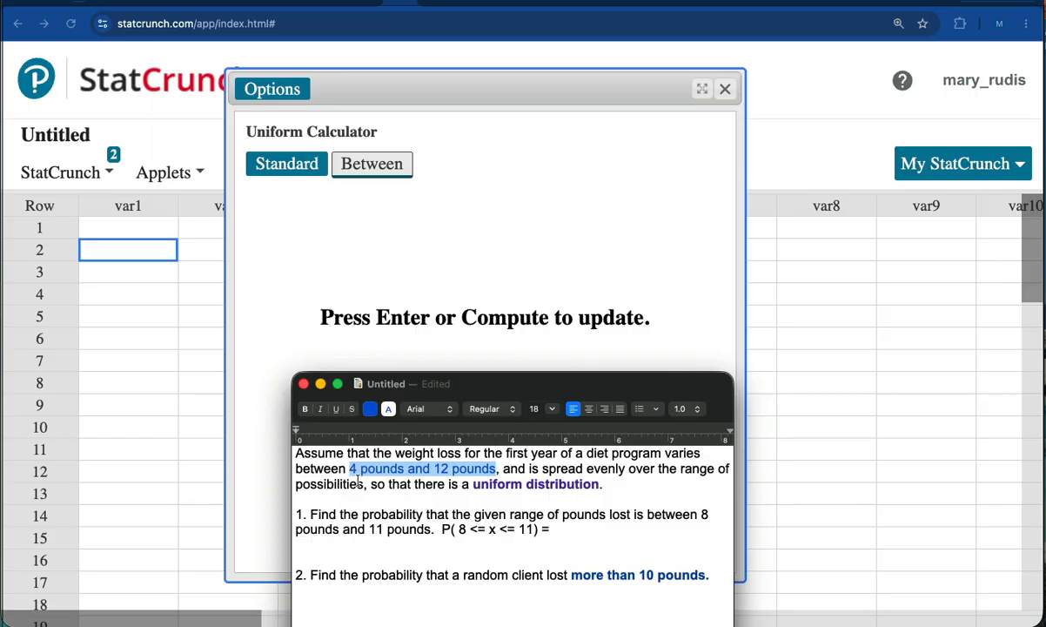
{"action": "left_click", "coordinate": [290, 342]}
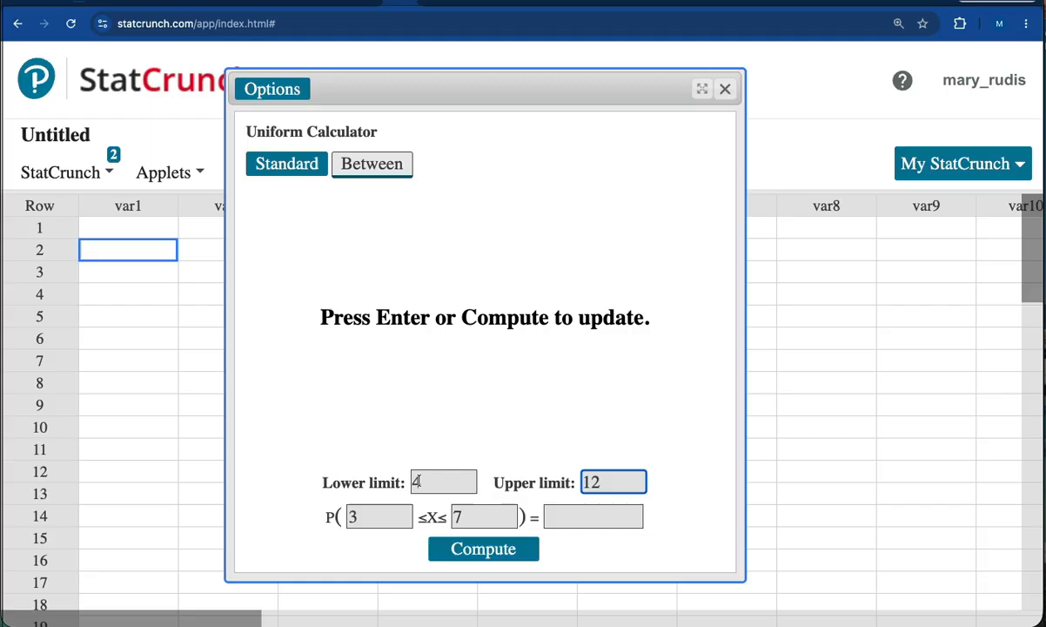
Step: Compute the probability that X lies between 8 and 11
{"action": "key", "text": "shift+Tab"}
{"action": "key", "text": "Tab"}
{"action": "key", "text": "Tab"}
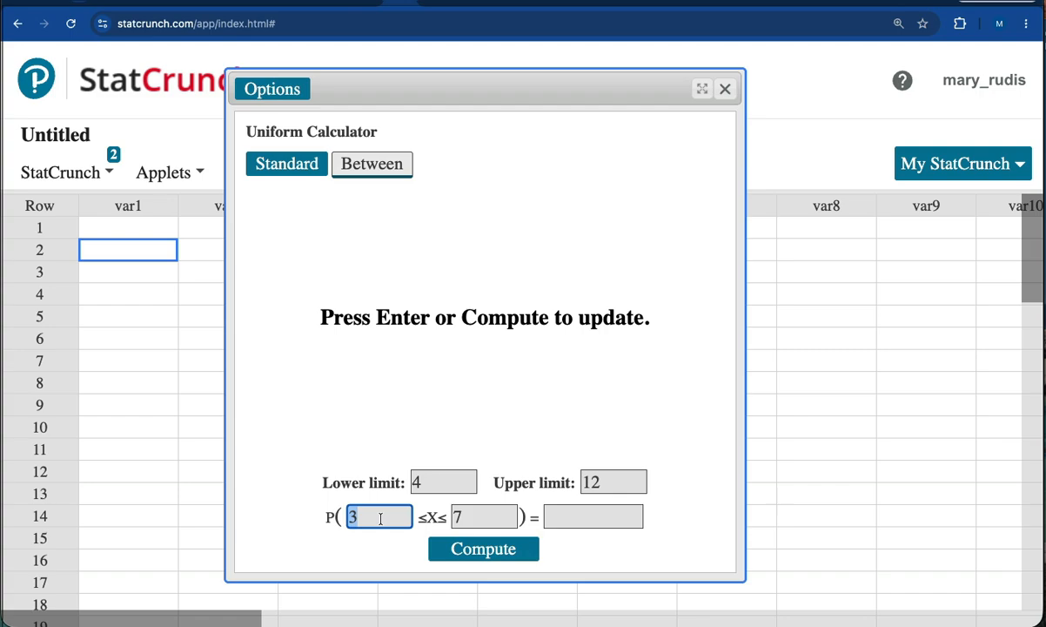
{"action": "type", "text": "8"}
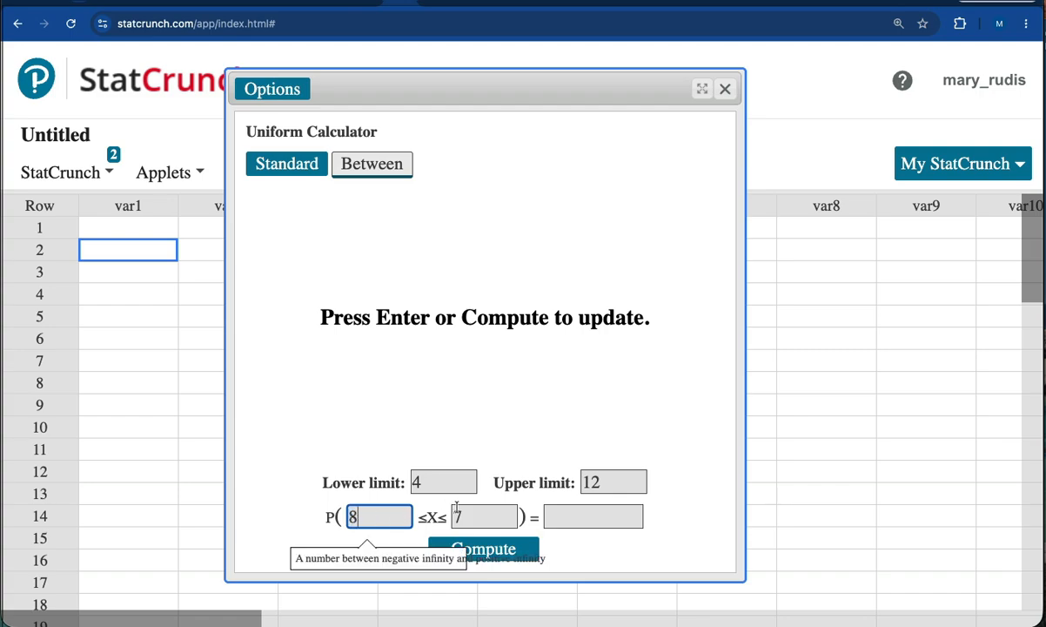
{"action": "key", "text": "Tab"}
{"action": "type", "text": "11"}
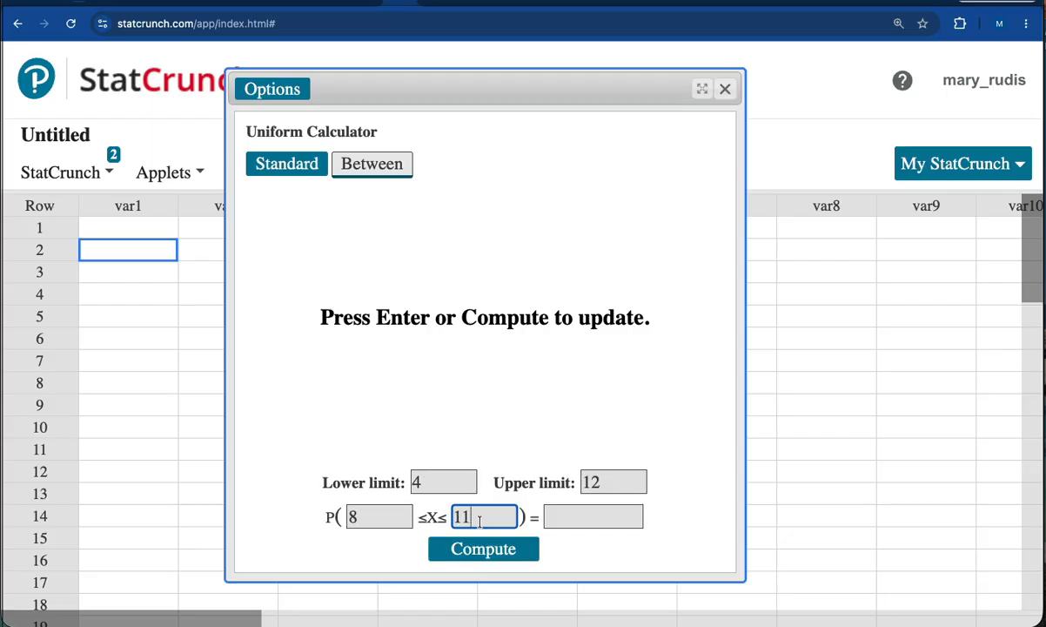
{"action": "left_click", "coordinate": [493, 549]}
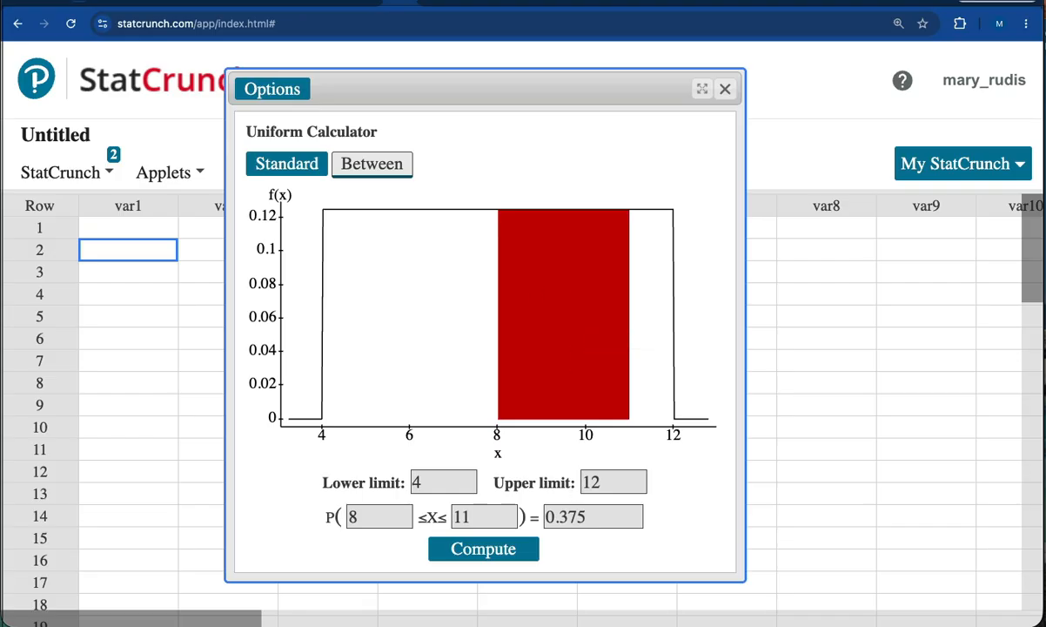
Step: Switch to the notes, move them over the calculator, and enter 0.375 as the answer to question 1
{"action": "key", "text": "super+Tab"}
{"action": "left_click_drag", "start_coordinate": [562, 397], "coordinate": [555, 190]}
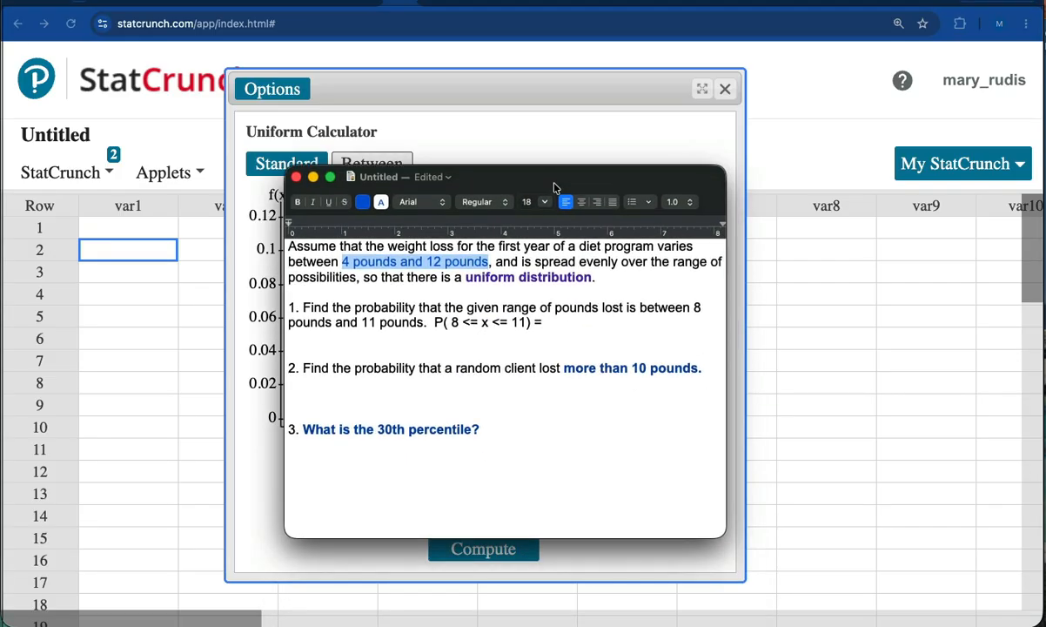
{"action": "left_click", "coordinate": [552, 322]}
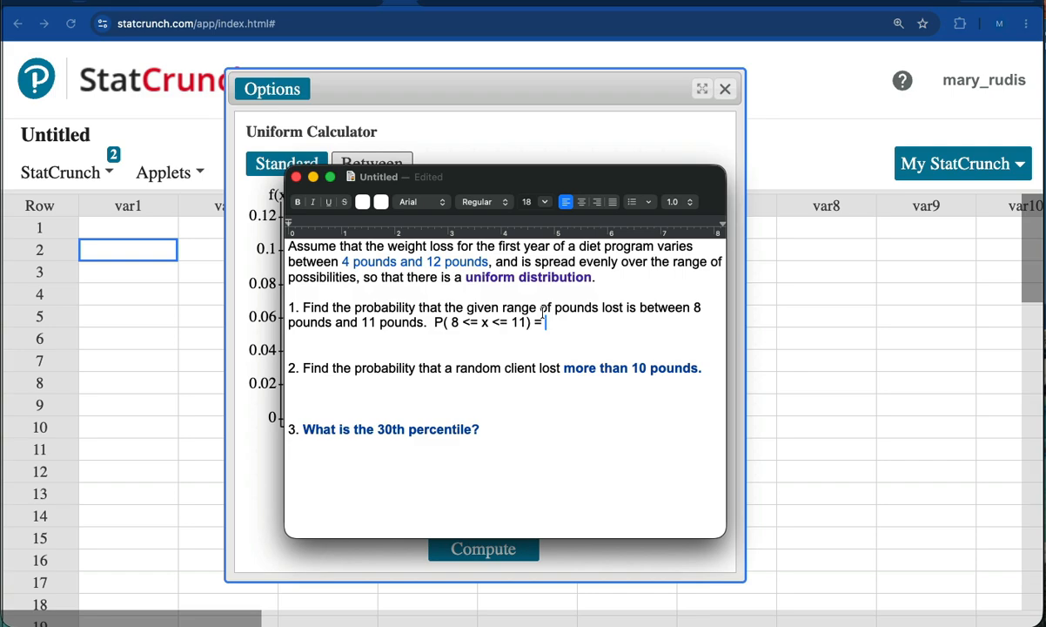
{"action": "type", "text": "0.375"}
Step: Format the answer 0.375 to question 1 as bold purple text
{"action": "left_click_drag", "start_coordinate": [546, 322], "coordinate": [608, 320]}
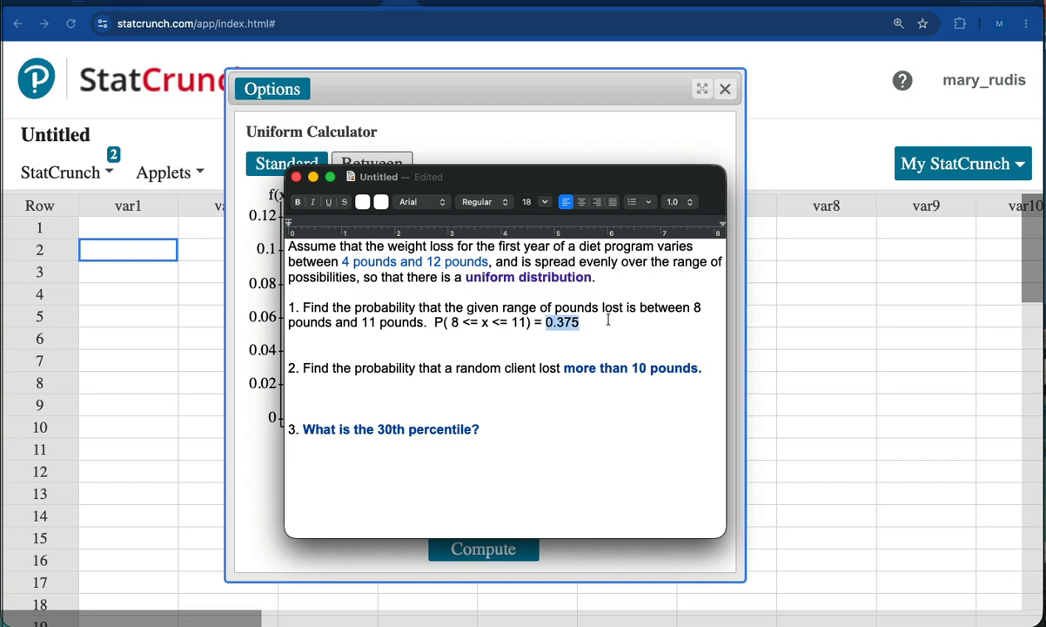
{"action": "left_click", "coordinate": [363, 202]}
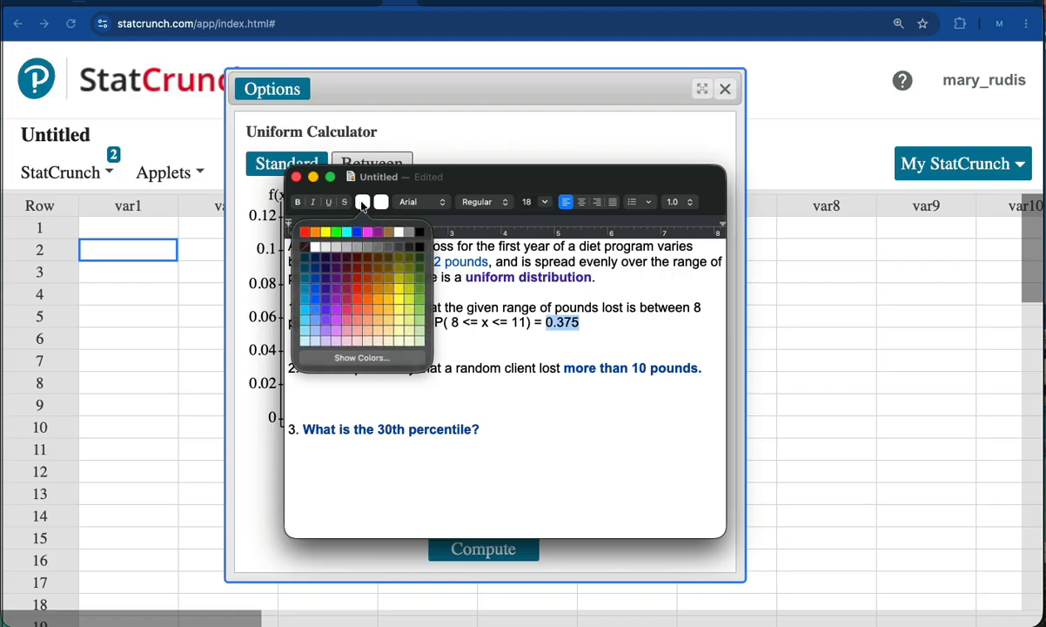
{"action": "left_click", "coordinate": [338, 299]}
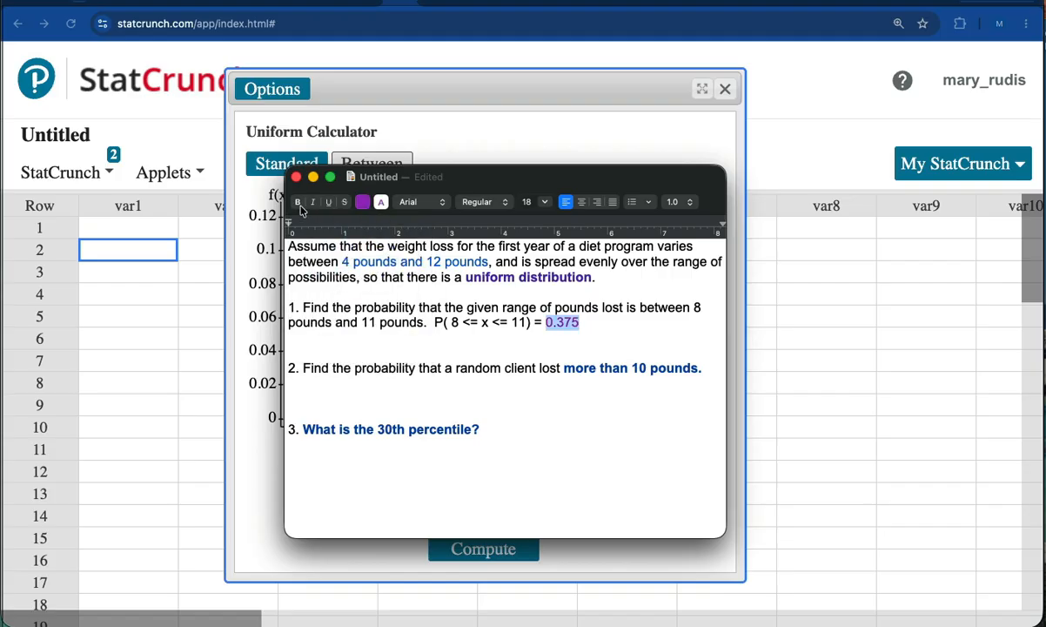
{"action": "left_click", "coordinate": [298, 202]}
Step: Reveal the hidden boundary-value note under question 2 by changing its white text to dark blue
{"action": "left_click", "coordinate": [426, 367]}
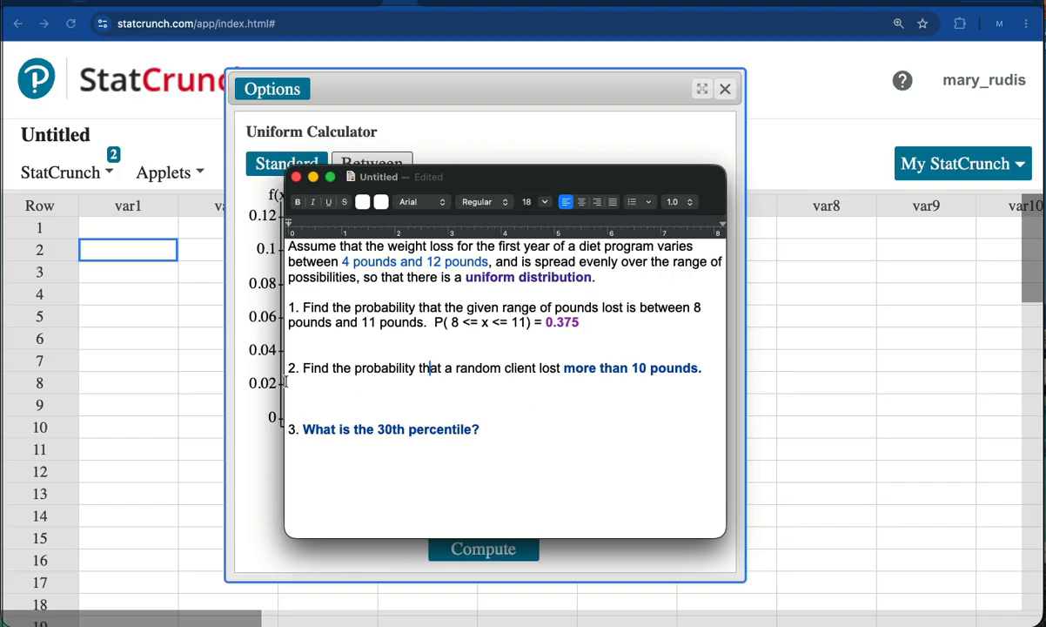
{"action": "left_click_drag", "start_coordinate": [286, 383], "coordinate": [517, 383]}
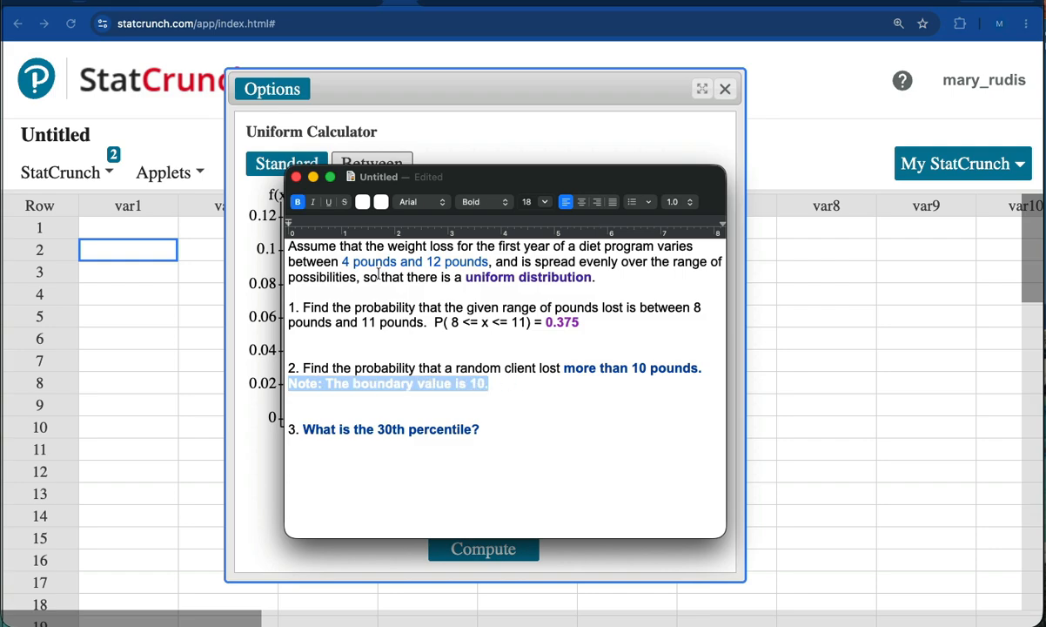
{"action": "left_click", "coordinate": [362, 204]}
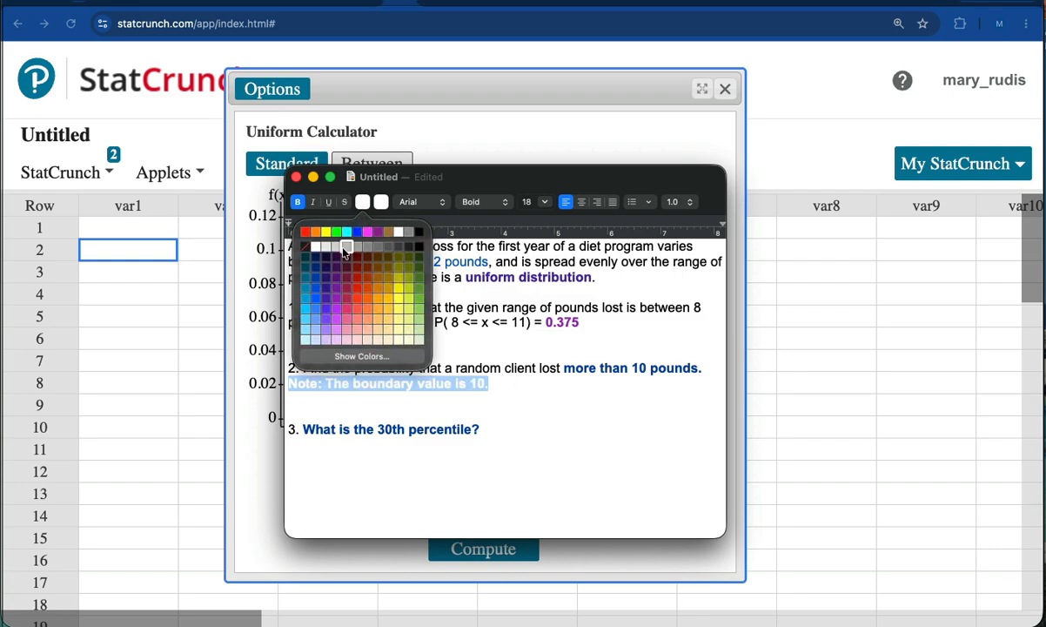
{"action": "left_click", "coordinate": [315, 279]}
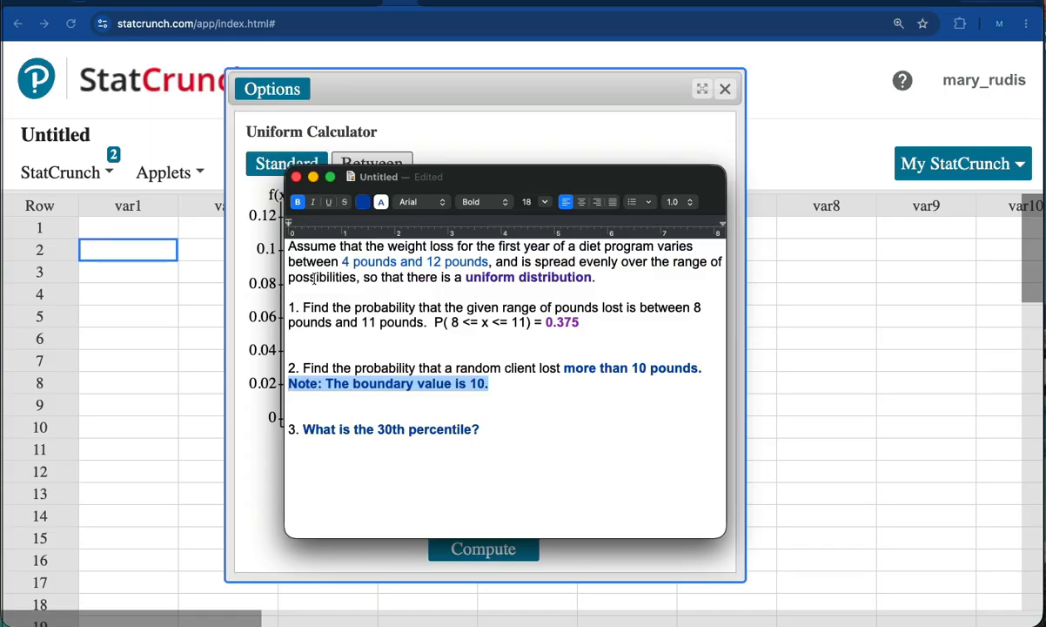
{"action": "left_click", "coordinate": [509, 378]}
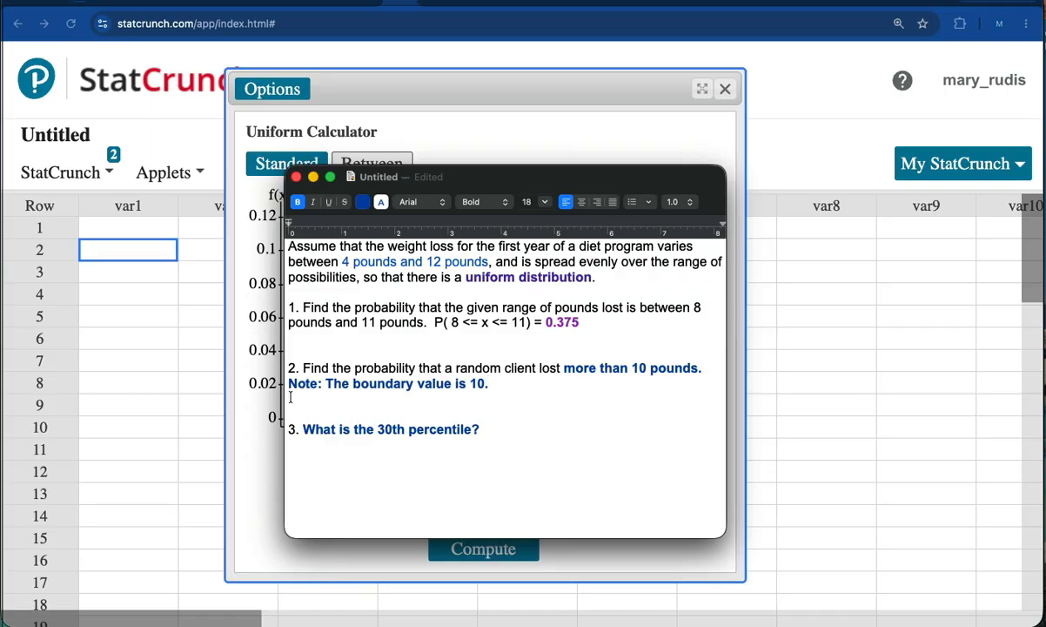
{"action": "left_click", "coordinate": [439, 398]}
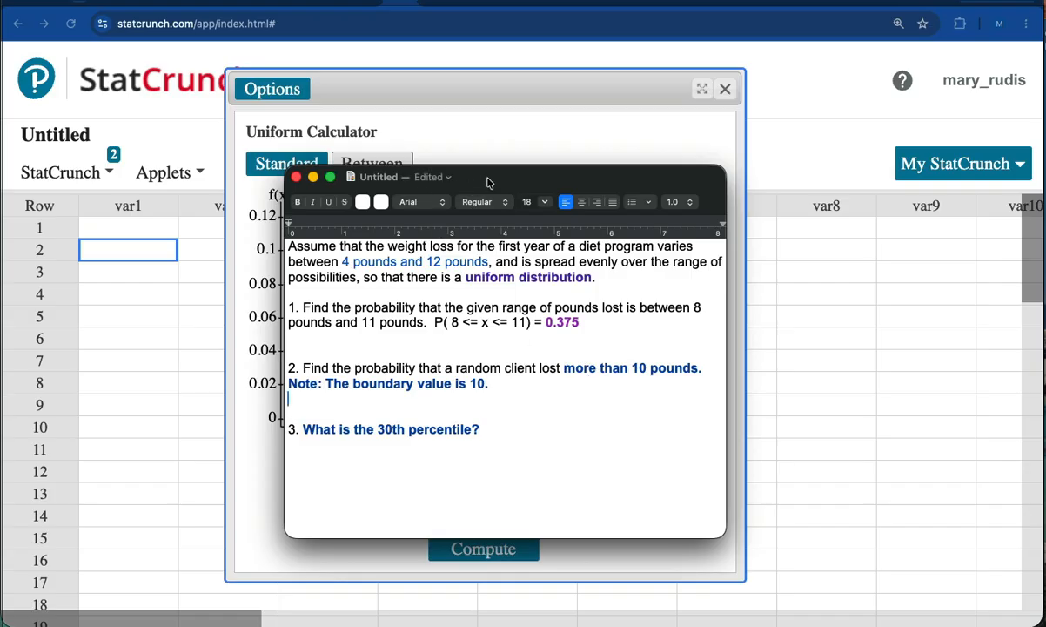
Step: Move the notes aside and compute the probability that X is at least 10 in the Uniform calculator's Standard mode
{"action": "left_click_drag", "start_coordinate": [488, 183], "coordinate": [528, 422]}
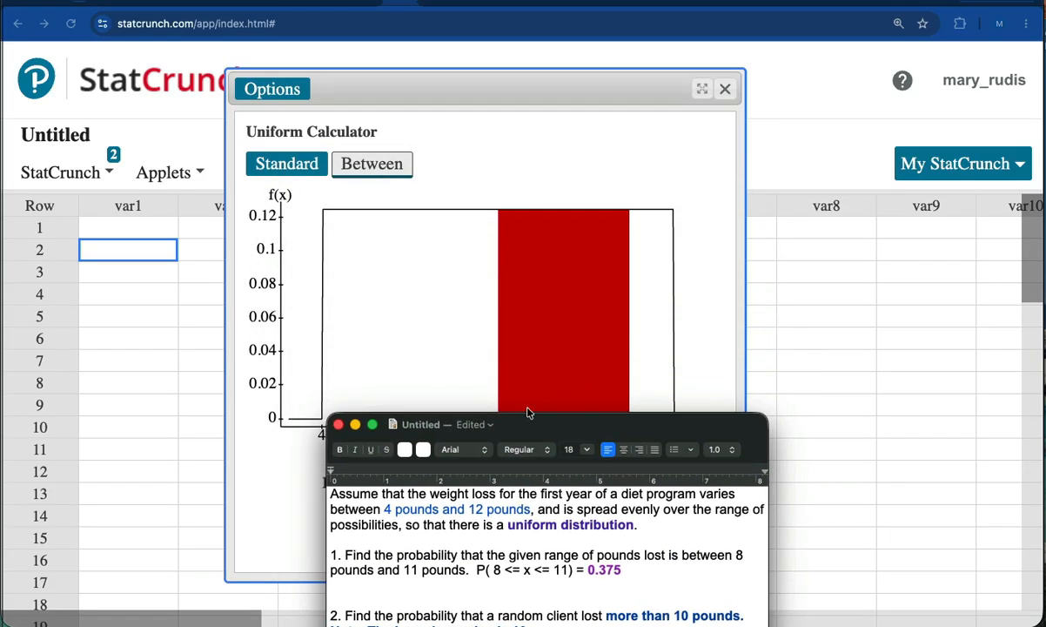
{"action": "left_click", "coordinate": [450, 305]}
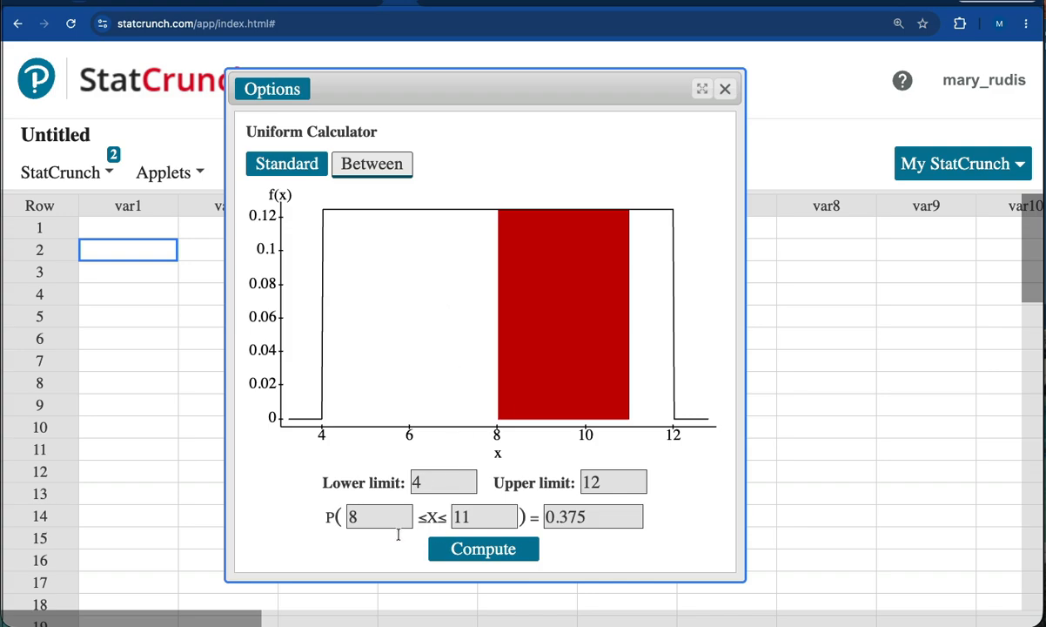
{"action": "left_click", "coordinate": [292, 171]}
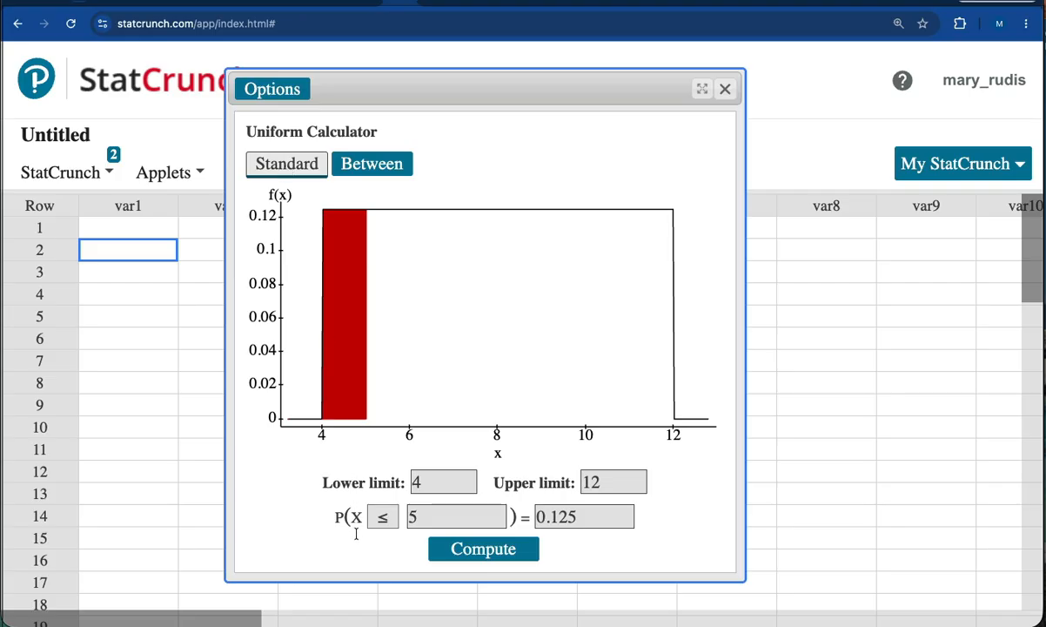
{"action": "left_click", "coordinate": [383, 519]}
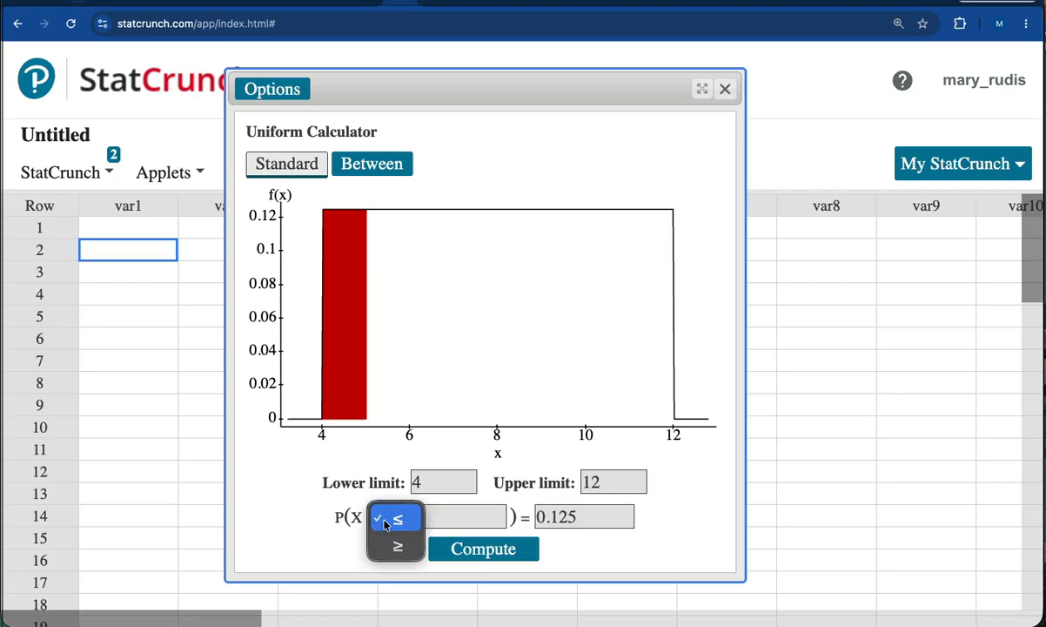
{"action": "left_click", "coordinate": [399, 546]}
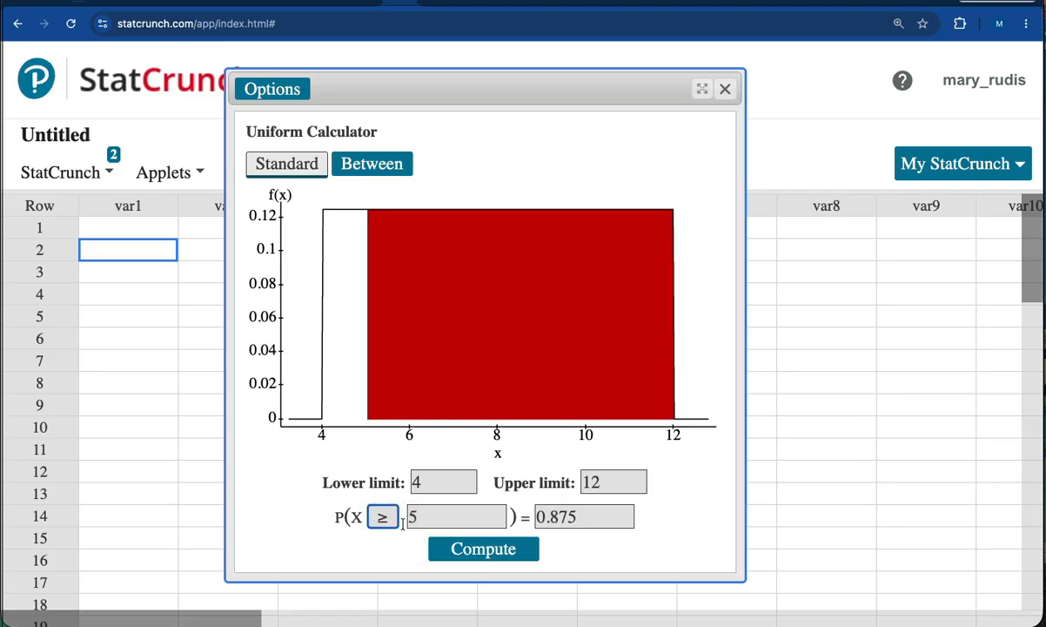
{"action": "double_click", "coordinate": [404, 517]}
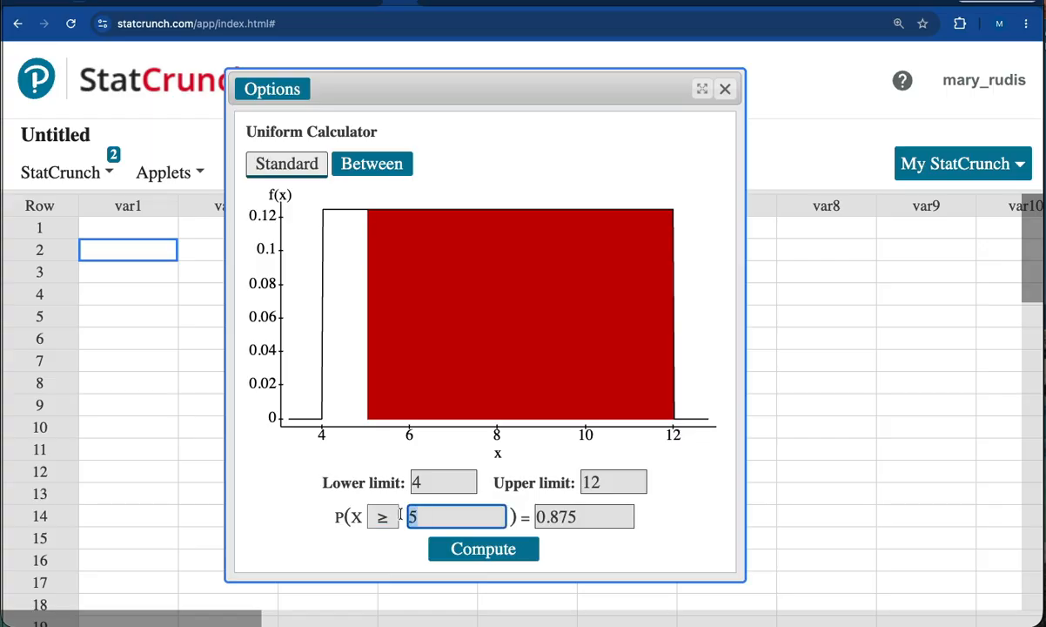
{"action": "type", "text": "10"}
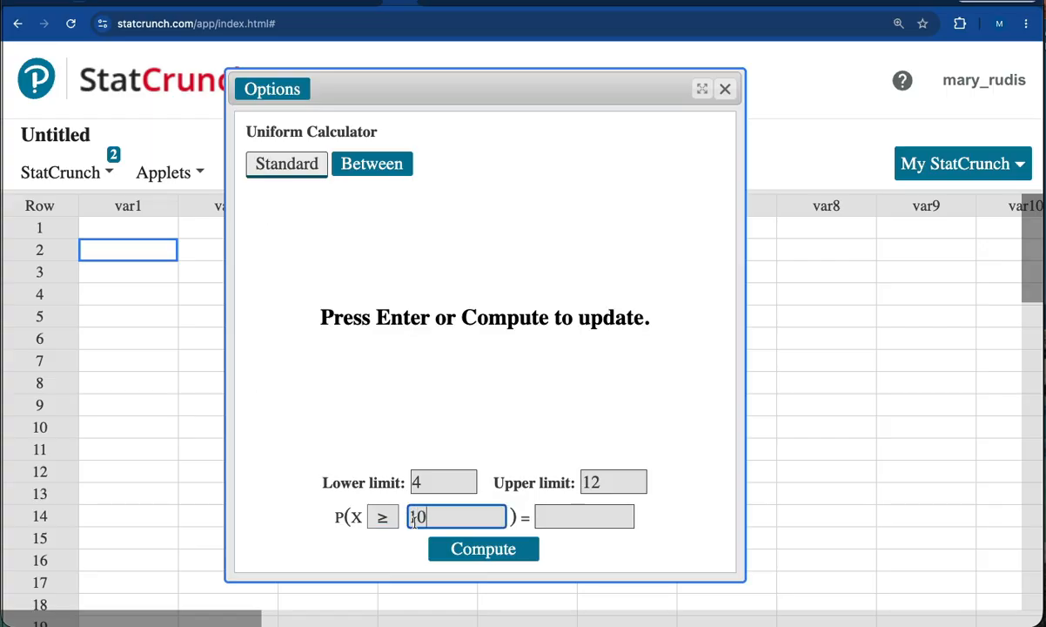
{"action": "left_click", "coordinate": [475, 550]}
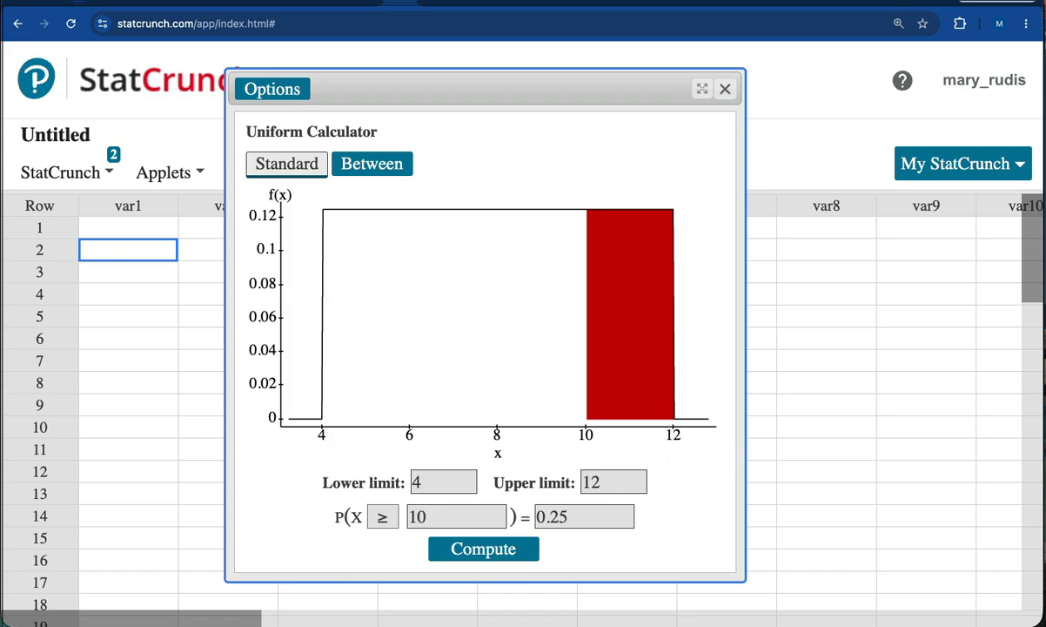
Step: Switch to the notes, move them over the calculator, and place the cursor after the boundary-value note under question 2
{"action": "left_click", "coordinate": [566, 625]}
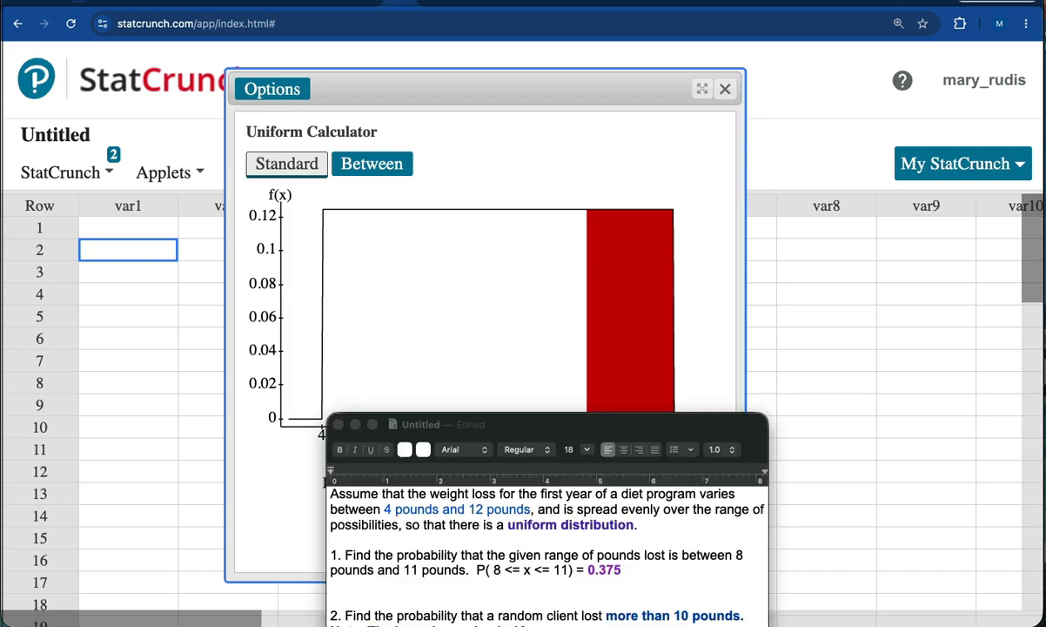
{"action": "left_click_drag", "start_coordinate": [554, 432], "coordinate": [537, 231]}
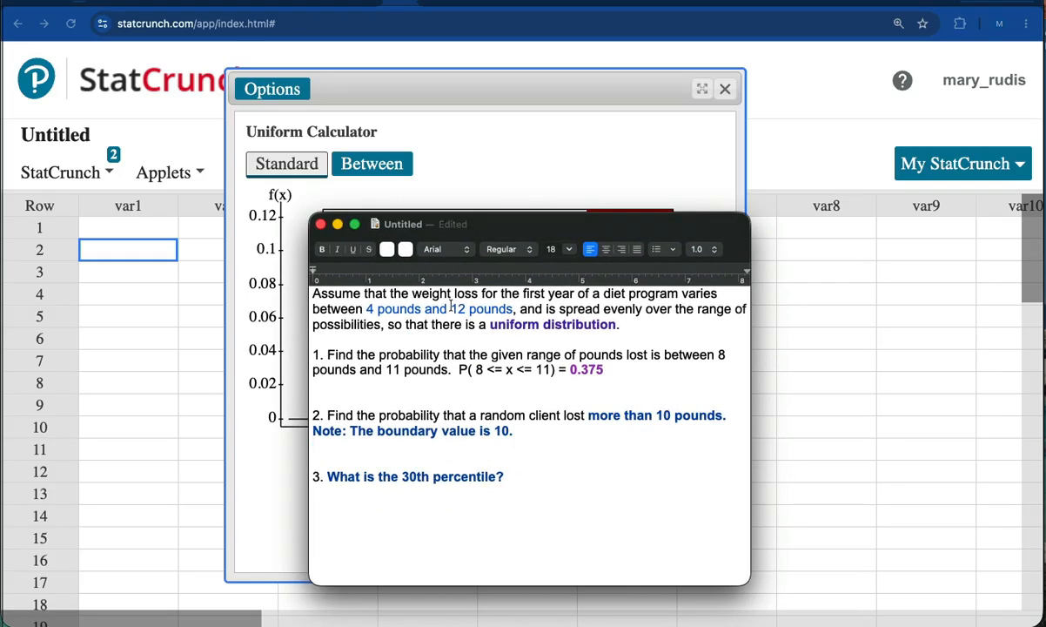
{"action": "left_click_drag", "start_coordinate": [452, 308], "coordinate": [514, 309]}
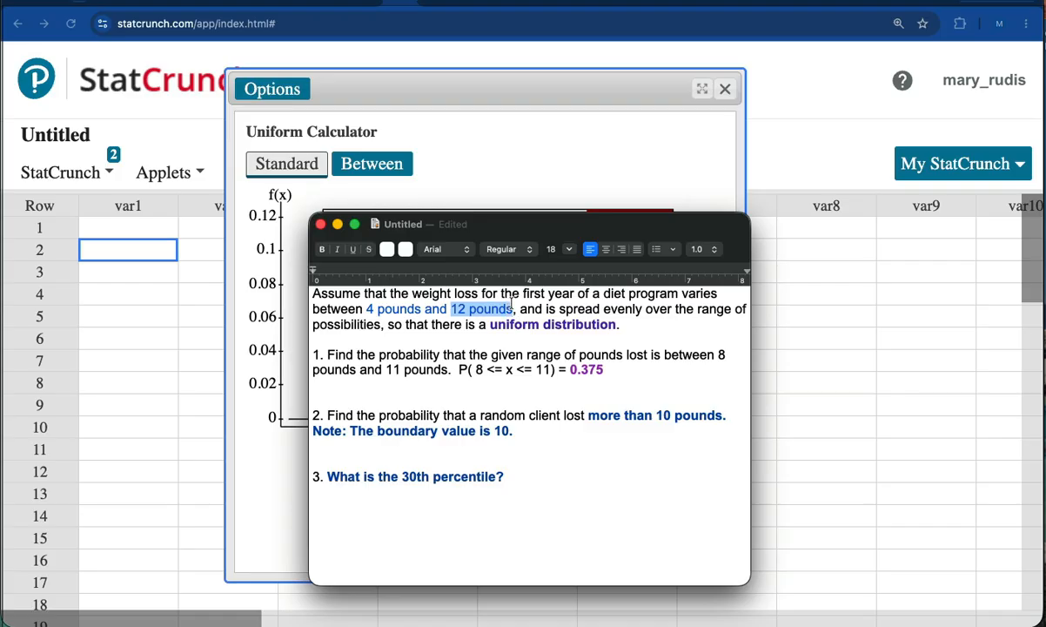
{"action": "left_click", "coordinate": [518, 431]}
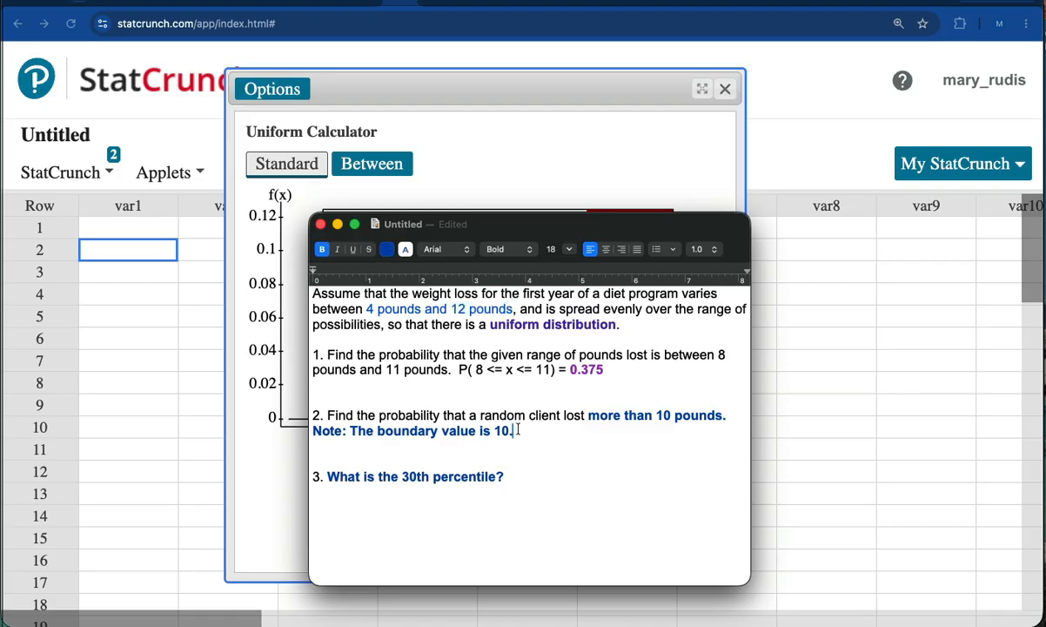
{"action": "double_click", "coordinate": [672, 435]}
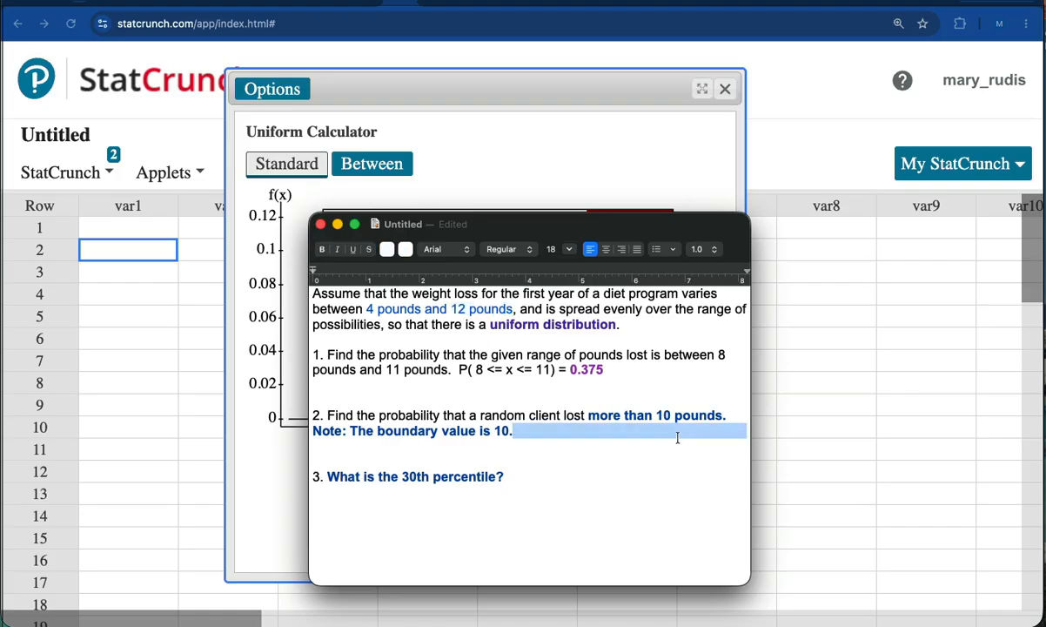
{"action": "left_click", "coordinate": [387, 249]}
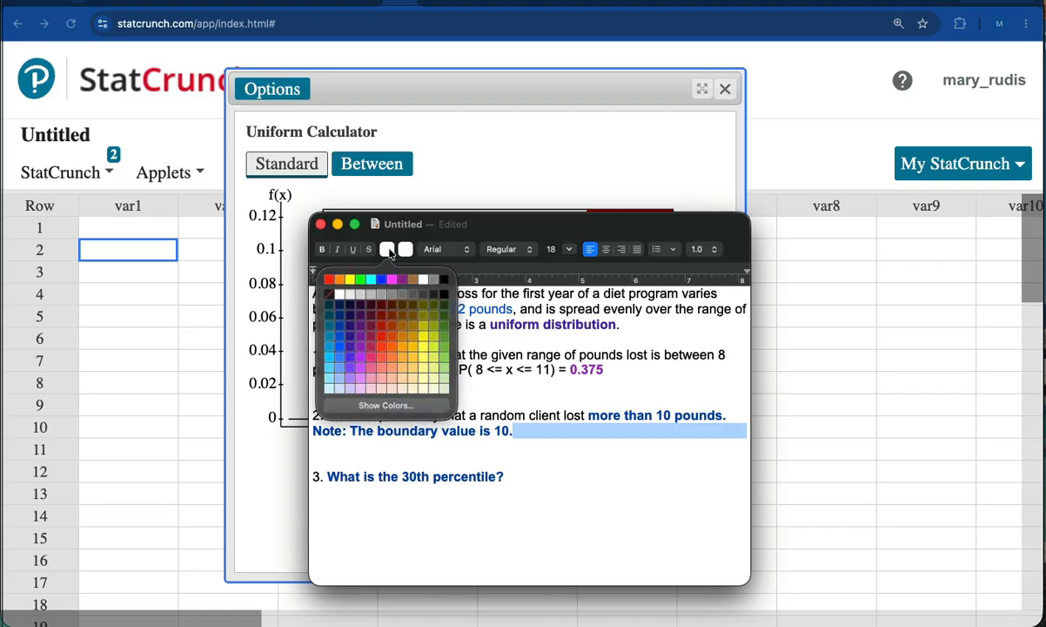
{"action": "left_click", "coordinate": [361, 354]}
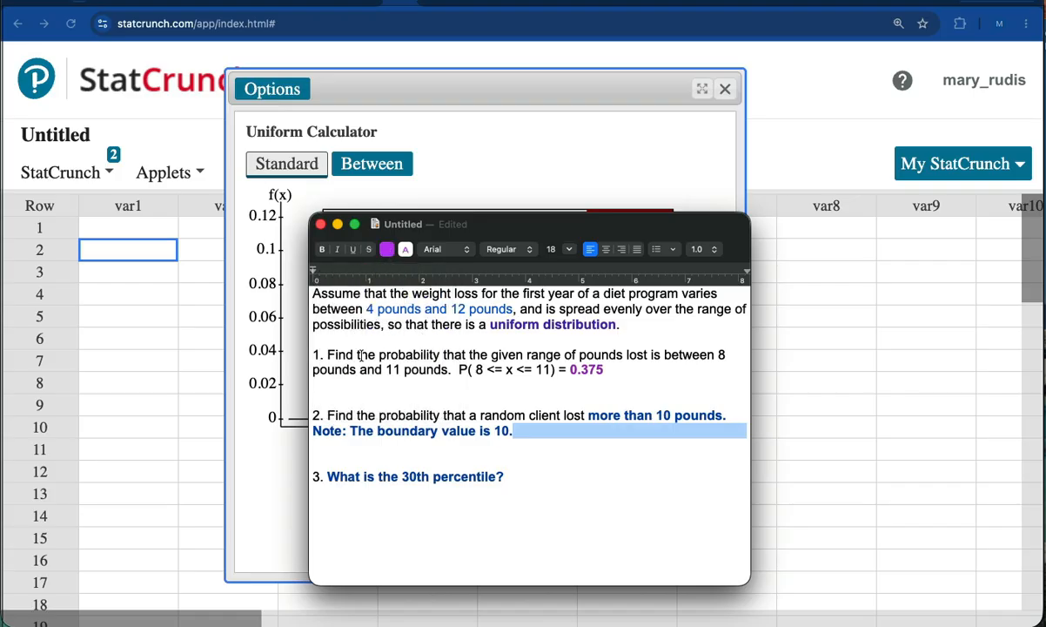
{"action": "left_click", "coordinate": [539, 431]}
{"action": "left_click_drag", "start_coordinate": [534, 431], "coordinate": [624, 435]}
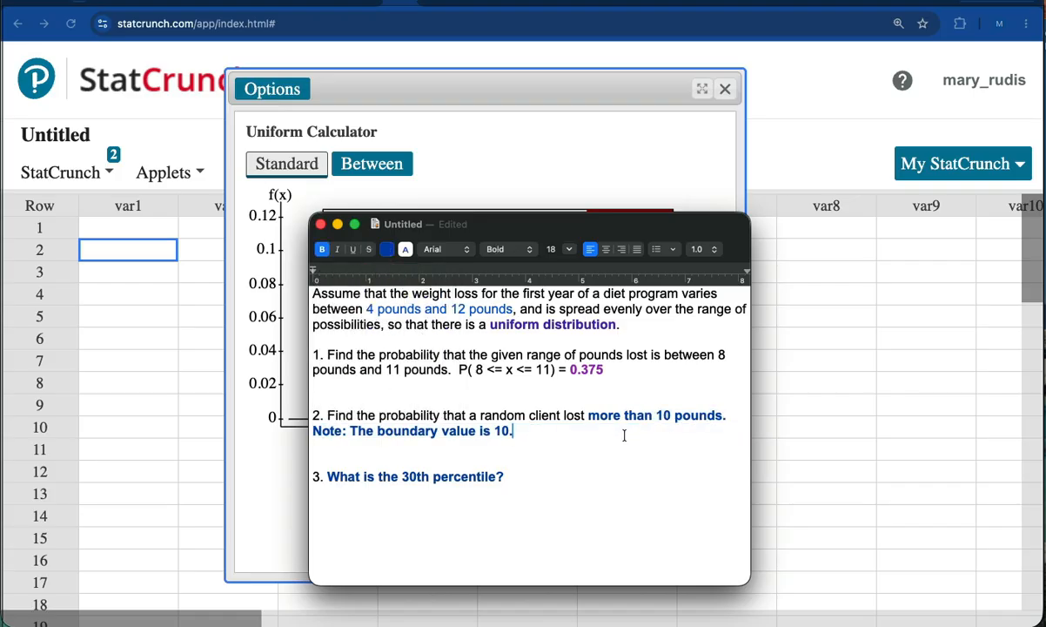
Step: Enter 0.25 as the answer to question 2 after the boundary-value note and color it purple
{"action": "left_click", "coordinate": [533, 442]}
{"action": "left_click", "coordinate": [532, 430]}
{"action": "left_click_drag", "start_coordinate": [487, 224], "coordinate": [481, 161]}
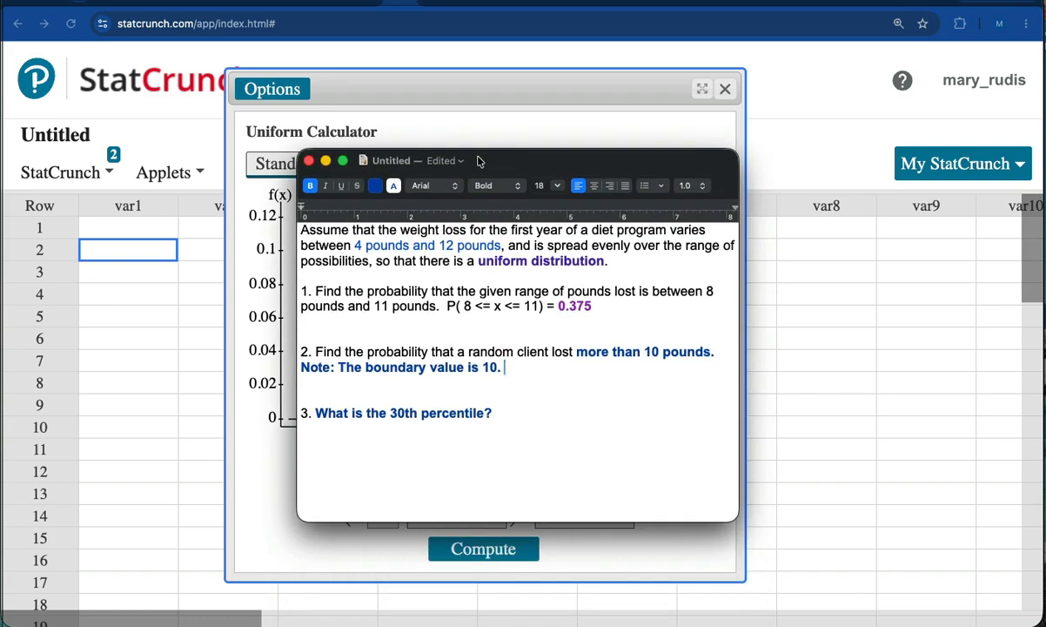
{"action": "type", "text": "0.25"}
{"action": "left_click_drag", "start_coordinate": [506, 369], "coordinate": [532, 368]}
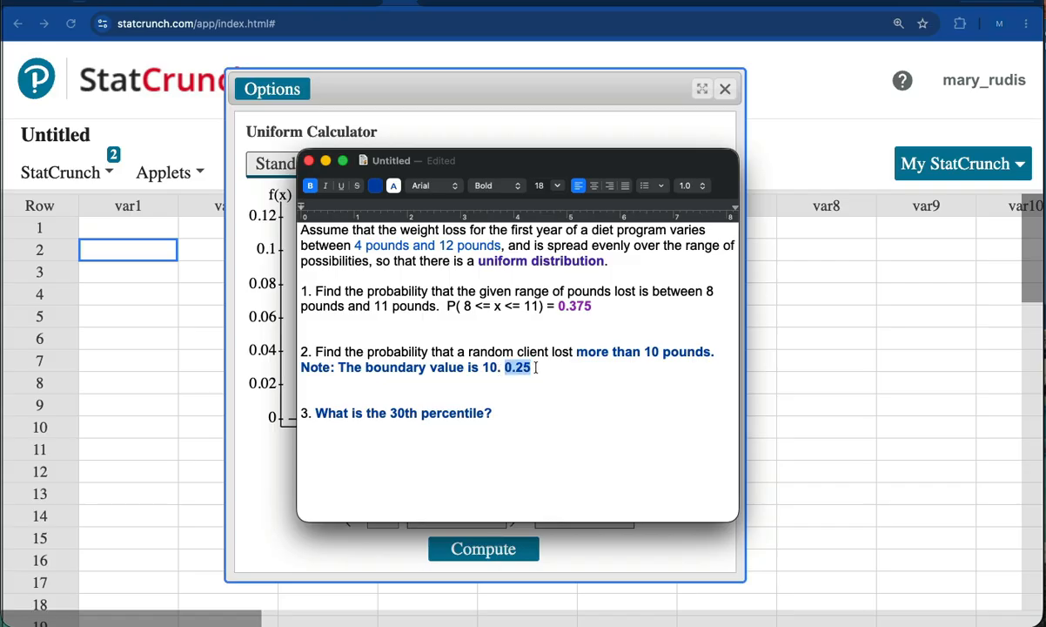
{"action": "left_click", "coordinate": [375, 186]}
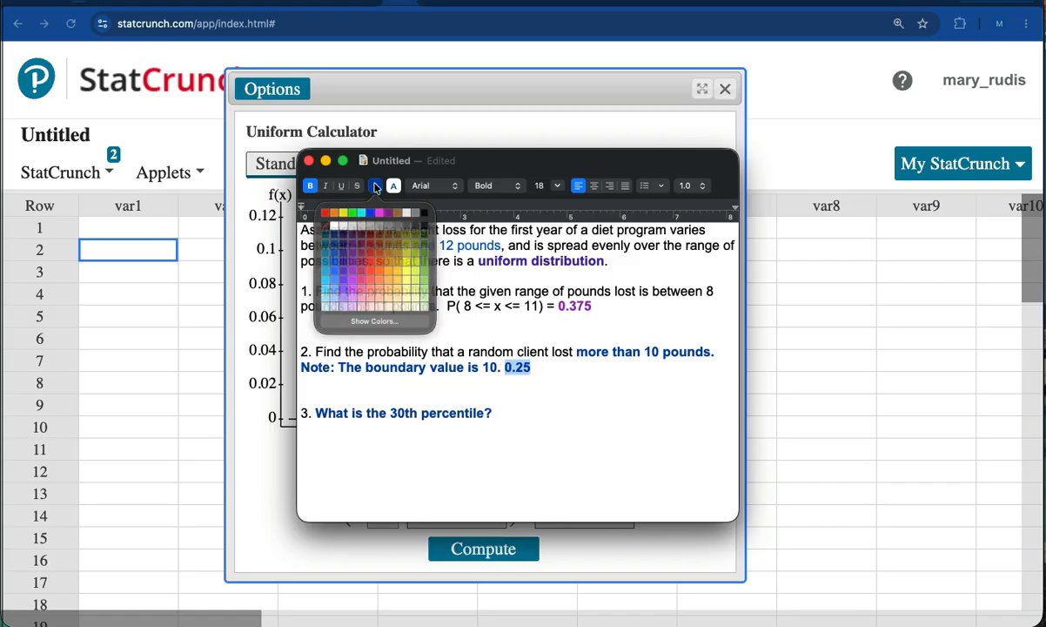
{"action": "left_click", "coordinate": [349, 283]}
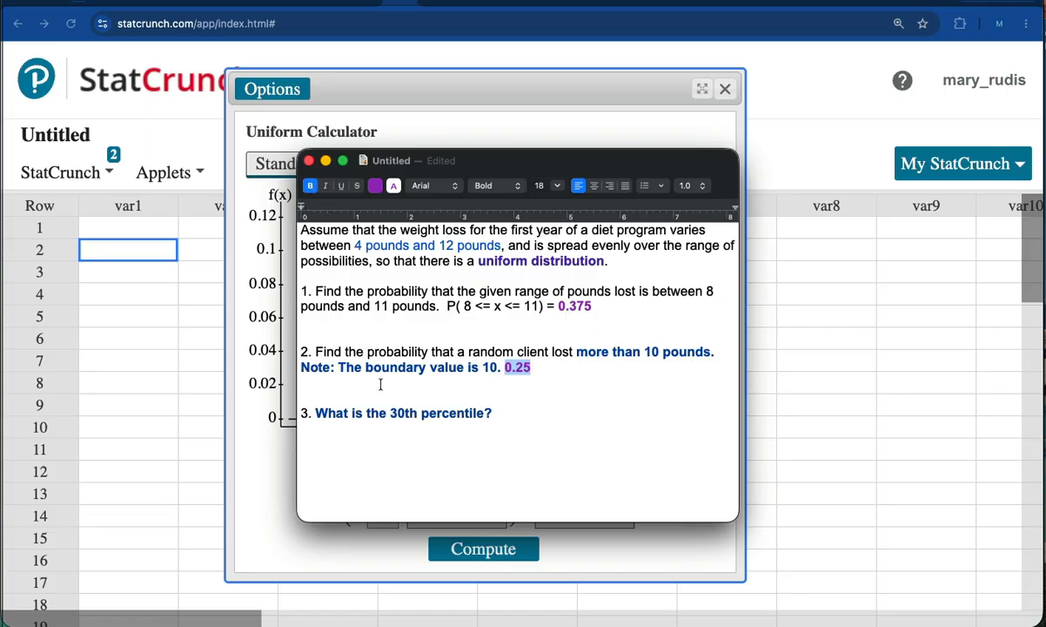
{"action": "left_click", "coordinate": [426, 399]}
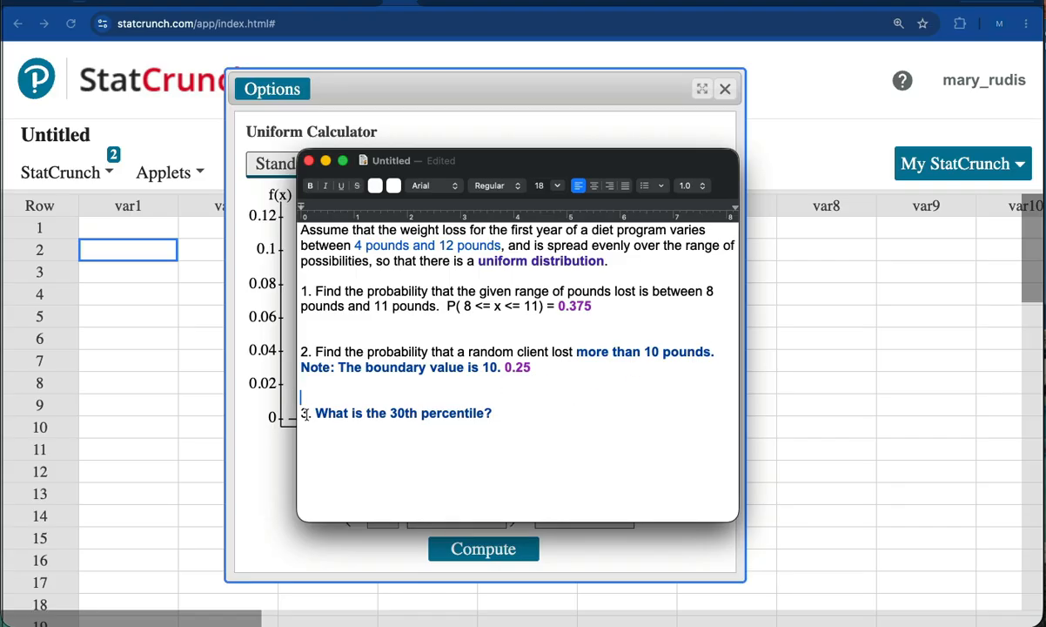
Step: Reveal the hidden explanation and probability statement under question 3 by changing the white text to dark blue
{"action": "left_click_drag", "start_coordinate": [308, 415], "coordinate": [300, 419]}
{"action": "left_click", "coordinate": [494, 413]}
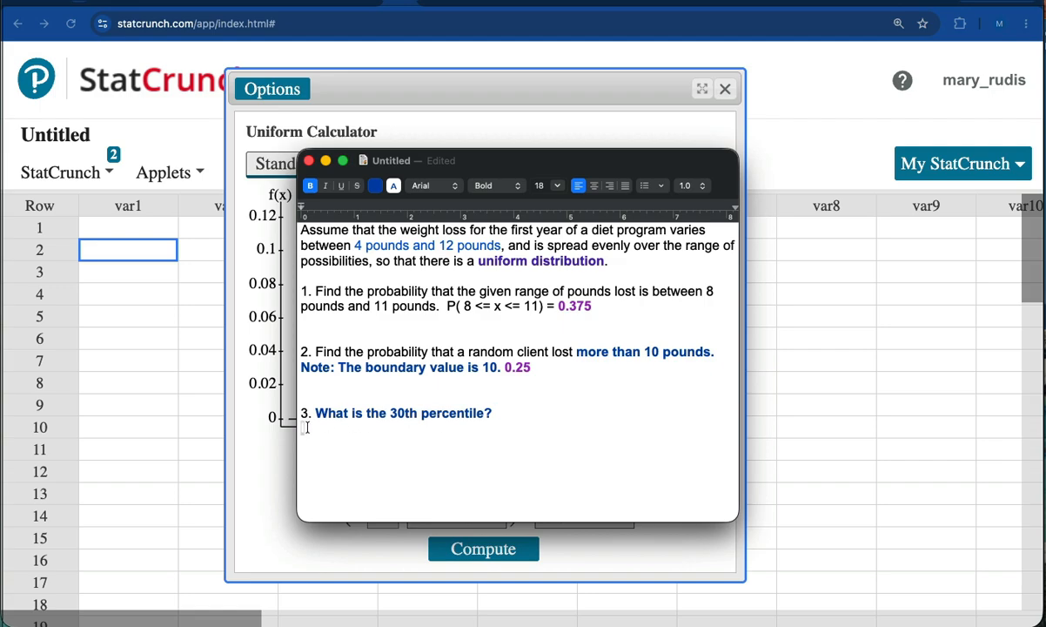
{"action": "left_click_drag", "start_coordinate": [303, 426], "coordinate": [530, 454]}
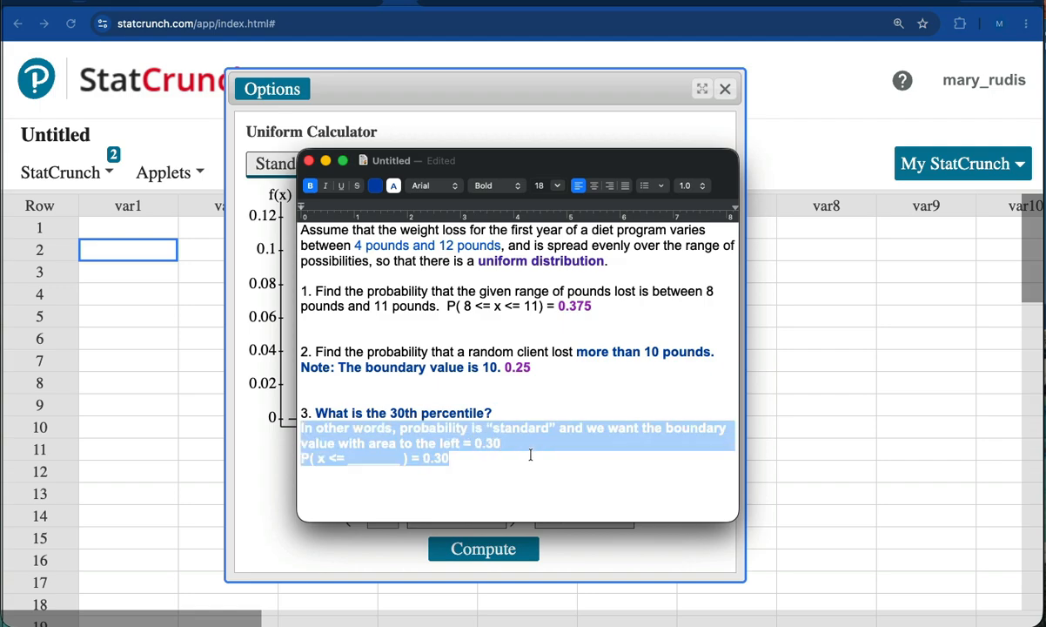
{"action": "left_click", "coordinate": [376, 186]}
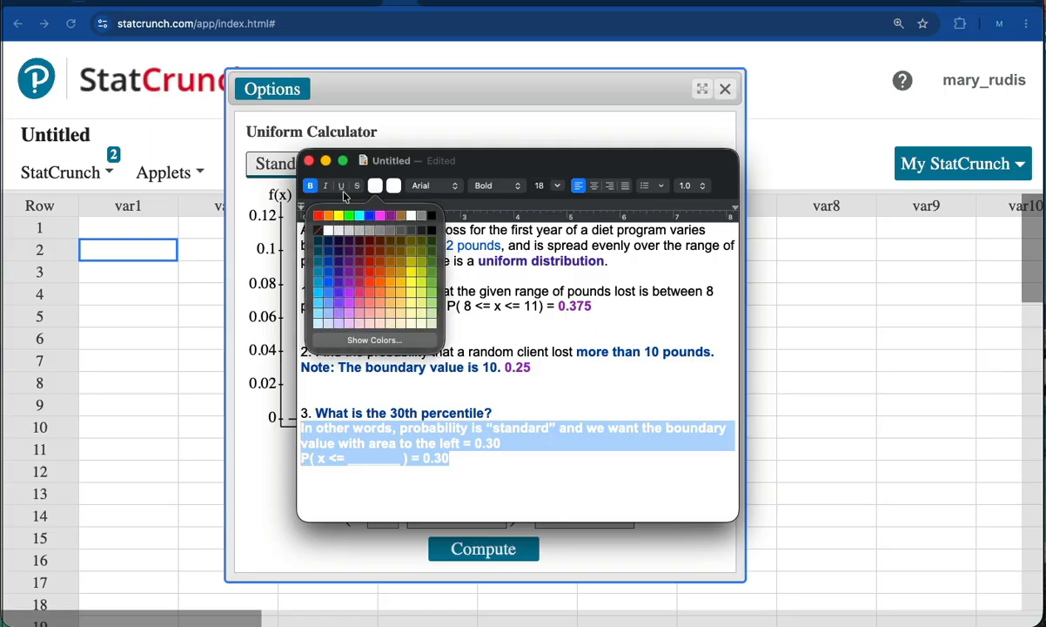
{"action": "left_click", "coordinate": [328, 263]}
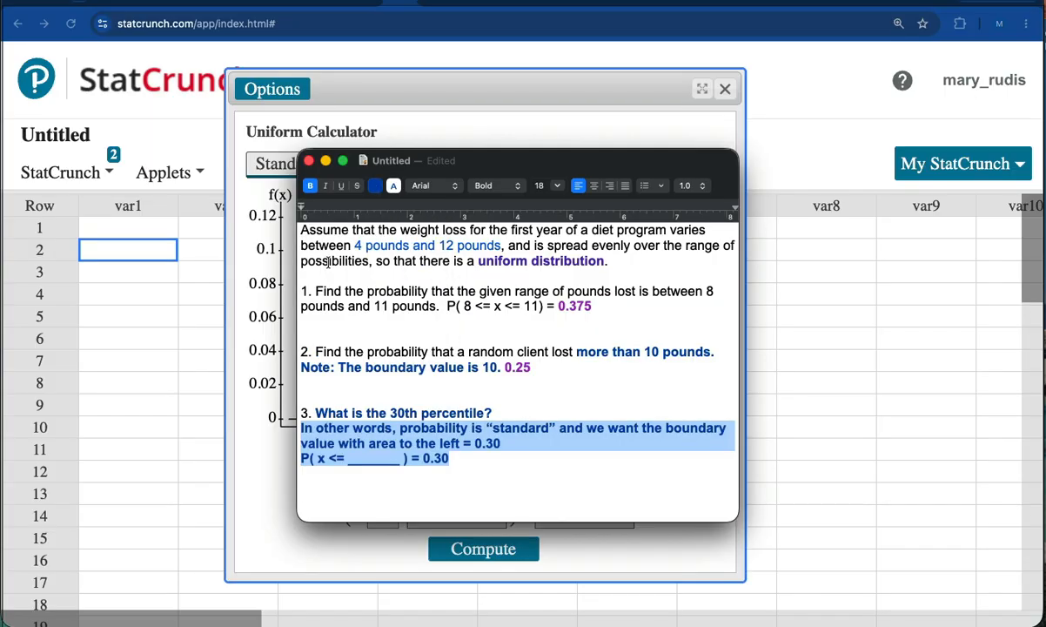
{"action": "left_click", "coordinate": [419, 430]}
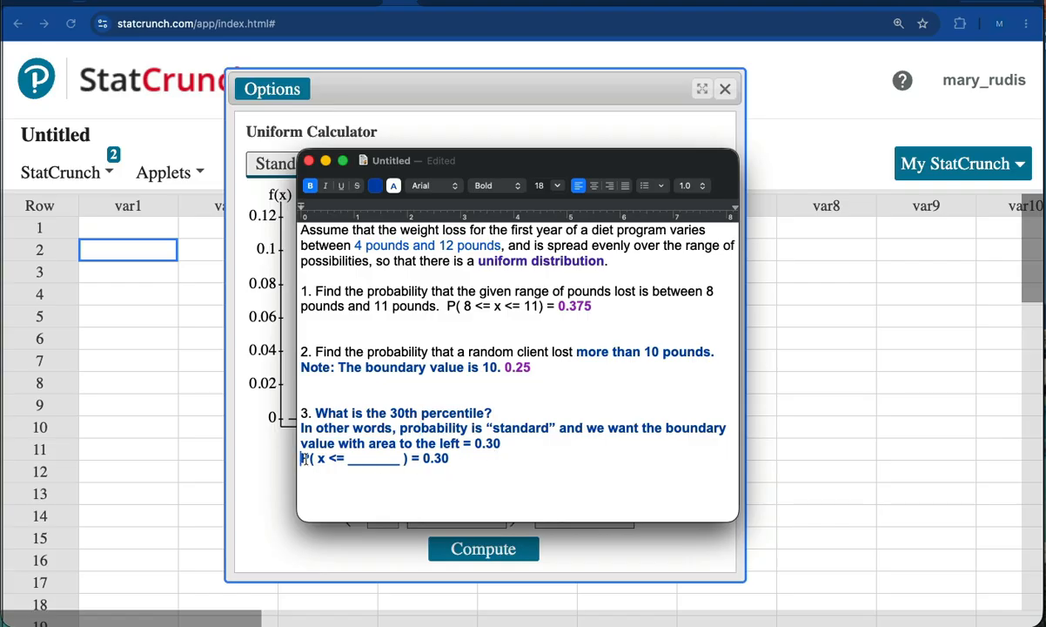
Step: Examine the statement P( x <= ____ ) = 0.30 under question 3, then move the notes aside and return to the calculator
{"action": "left_click_drag", "start_coordinate": [303, 459], "coordinate": [460, 452]}
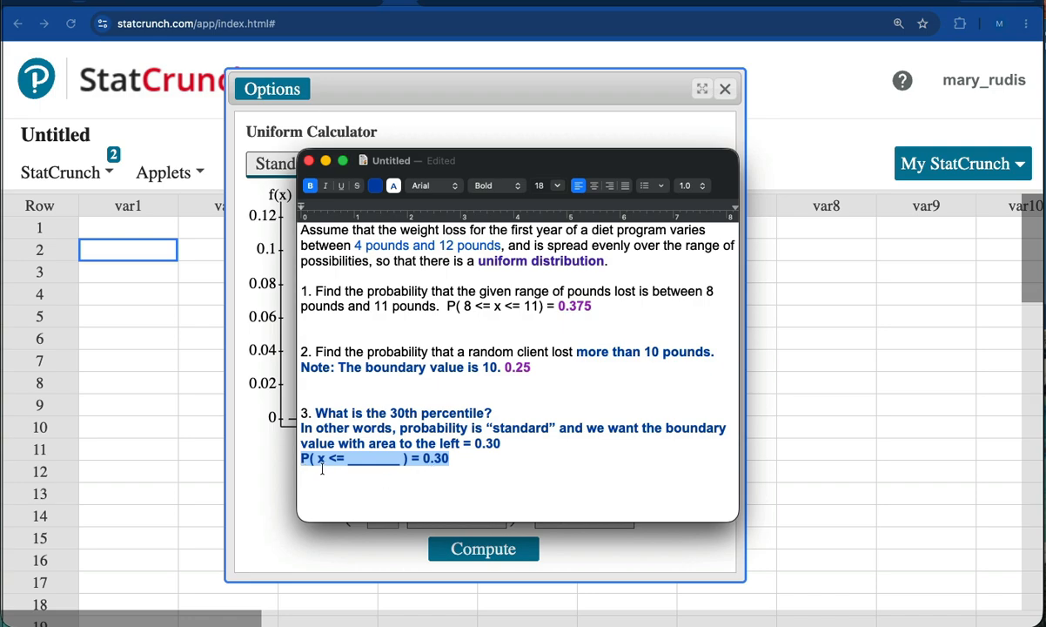
{"action": "left_click", "coordinate": [362, 462]}
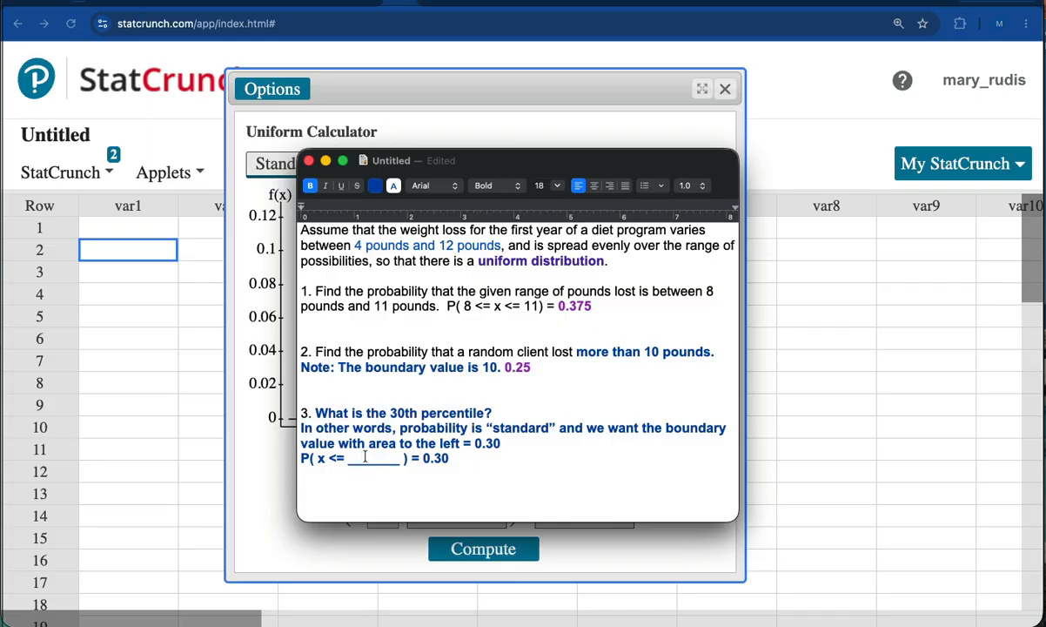
{"action": "left_click_drag", "start_coordinate": [353, 457], "coordinate": [452, 459]}
{"action": "left_click_drag", "start_coordinate": [494, 166], "coordinate": [450, 407]}
{"action": "left_click", "coordinate": [457, 343]}
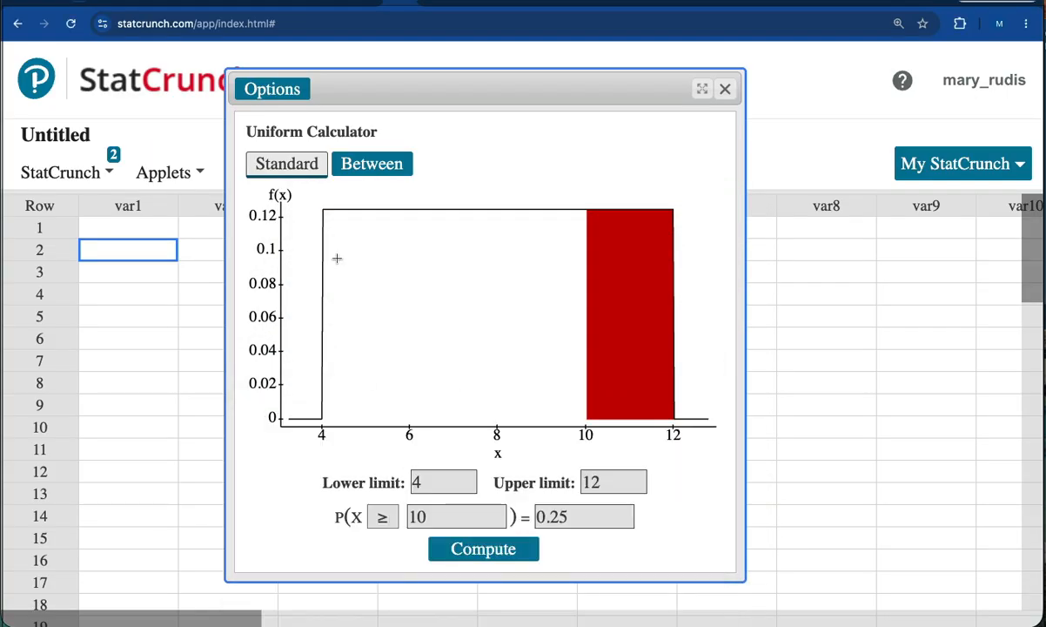
Step: Set the calculator's inequality to ≤ and clear the boundary value of 10
{"action": "left_click", "coordinate": [382, 517]}
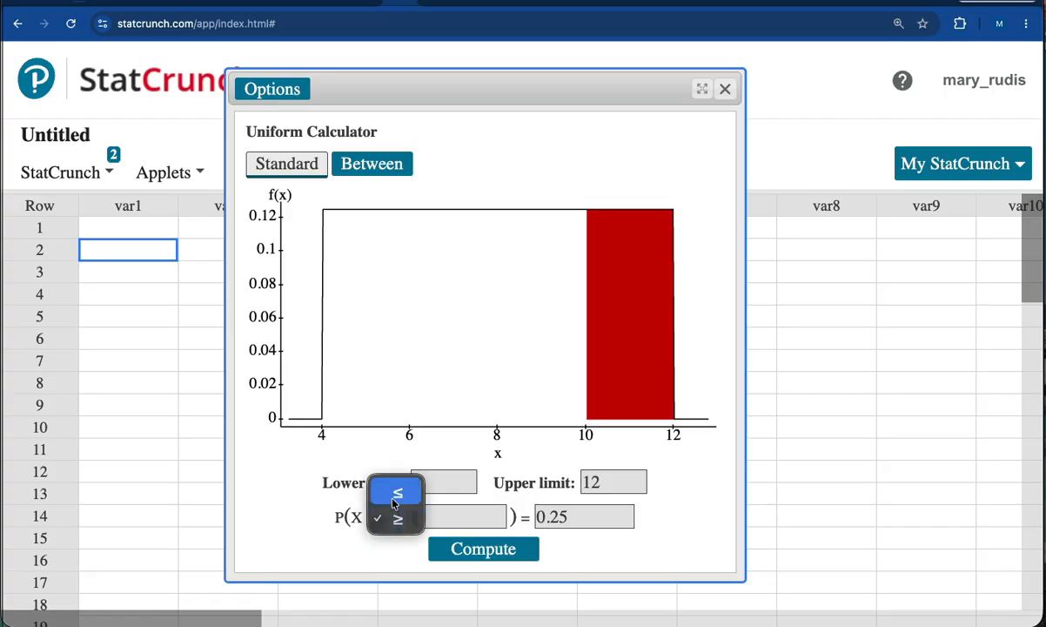
{"action": "left_click", "coordinate": [392, 492]}
{"action": "double_click", "coordinate": [431, 517]}
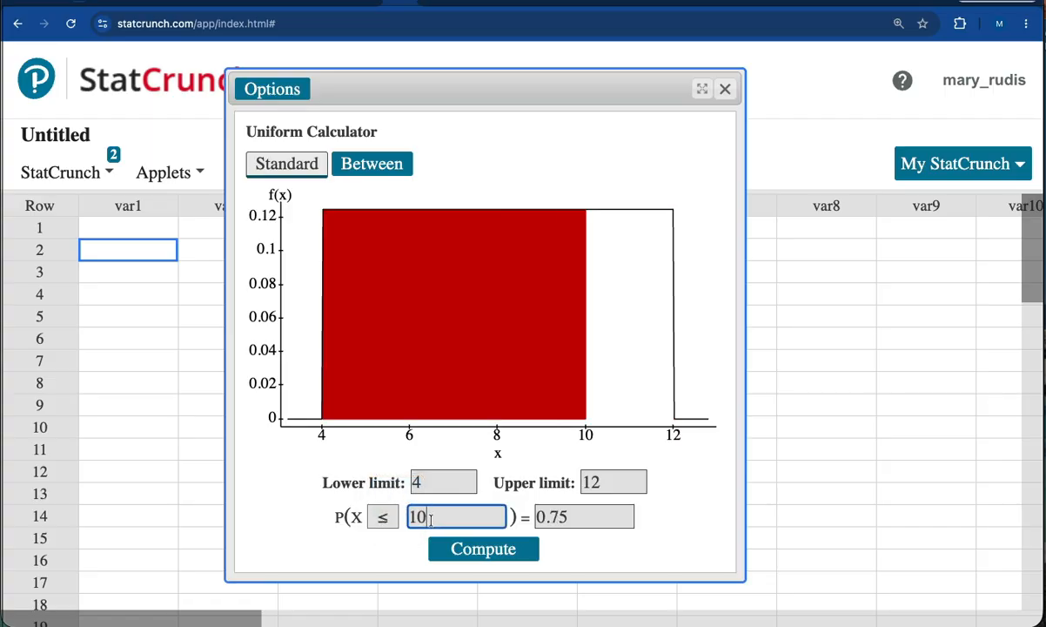
{"action": "key", "text": "BackSpace"}
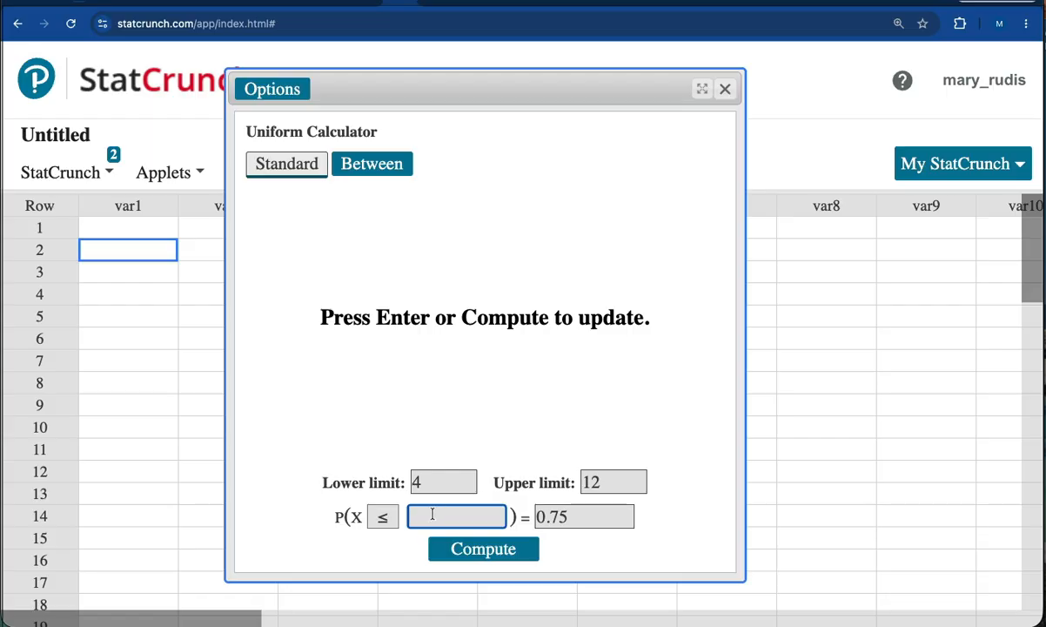
{"action": "type", "text": "missing"}
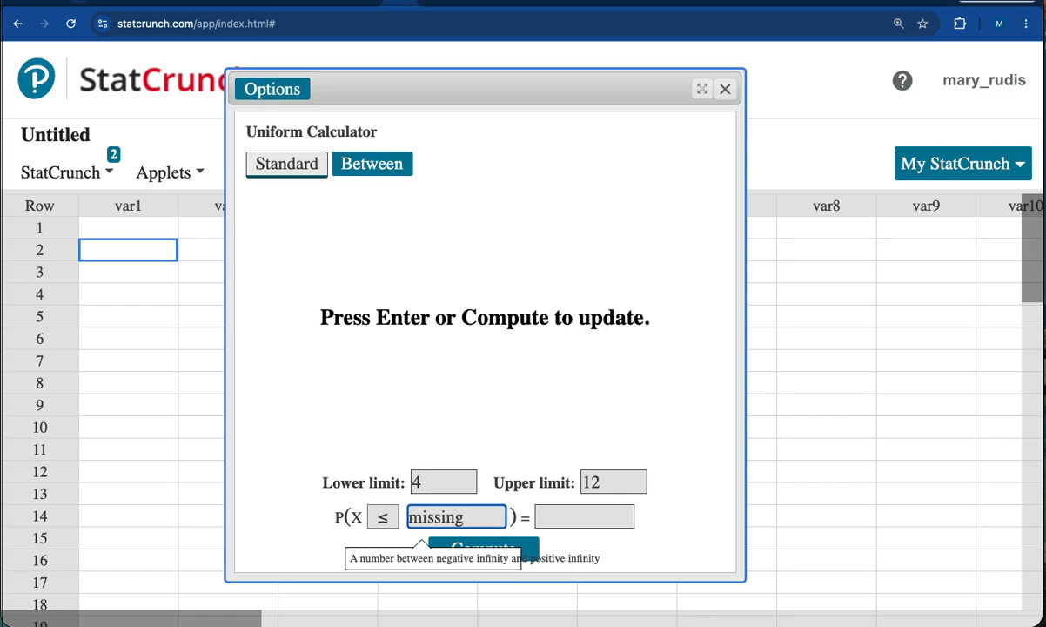
{"action": "key", "text": "BackSpace"}
{"action": "key", "text": "BackSpace"}
{"action": "key", "text": "BackSpace"}
{"action": "key", "text": "BackSpace"}
{"action": "key", "text": "BackSpace"}
{"action": "key", "text": "BackSpace"}
{"action": "key", "text": "BackSpace"}
Step: Enter 0.30 as the probability and compute the boundary value for the 30th percentile
{"action": "left_click", "coordinate": [546, 515]}
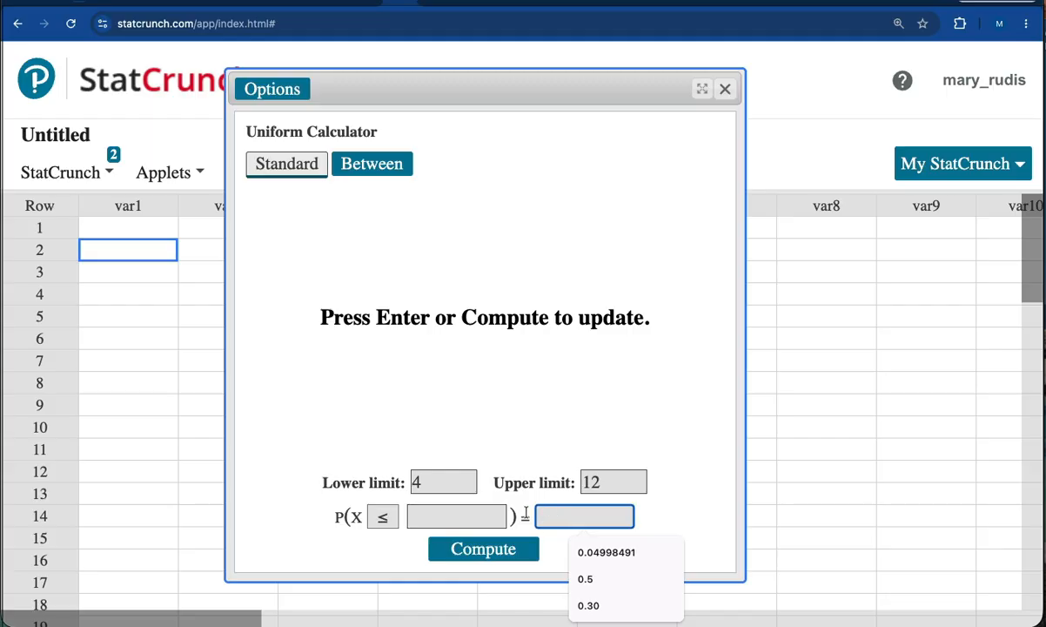
{"action": "type", "text": "0.30"}
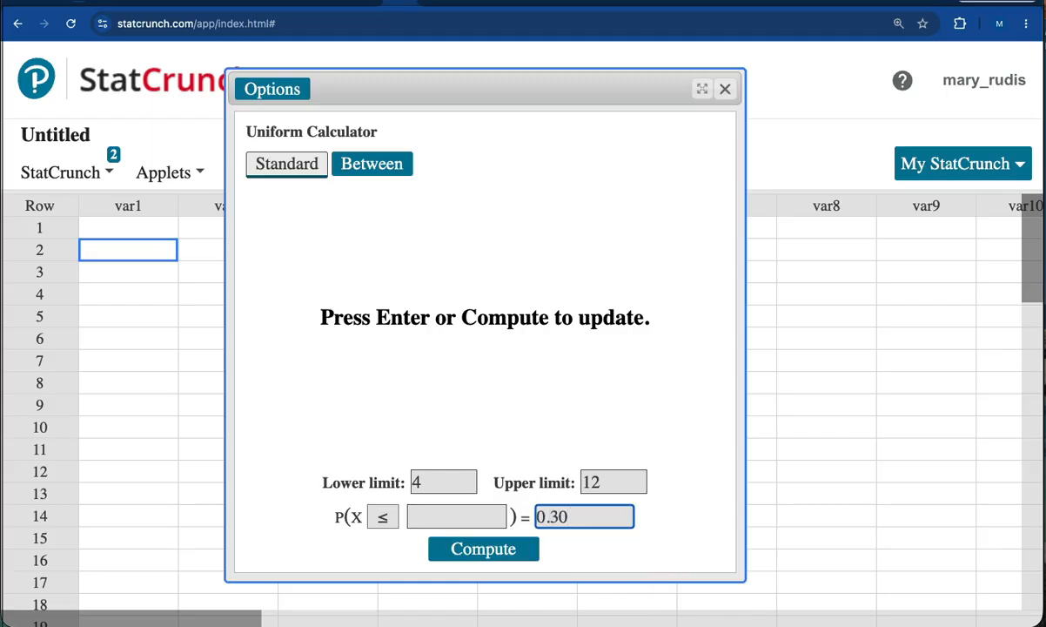
{"action": "left_click", "coordinate": [467, 556]}
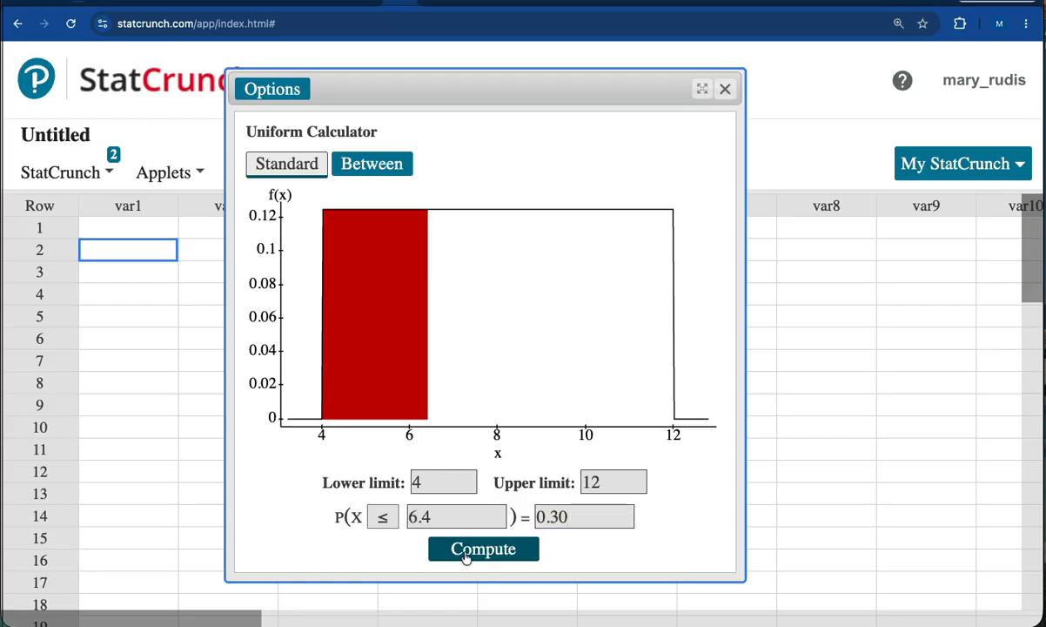
Step: Switch to the notes, move them over the calculator, and place the cursor after "area to the left = 0.30" under question 3
{"action": "double_click", "coordinate": [414, 516]}
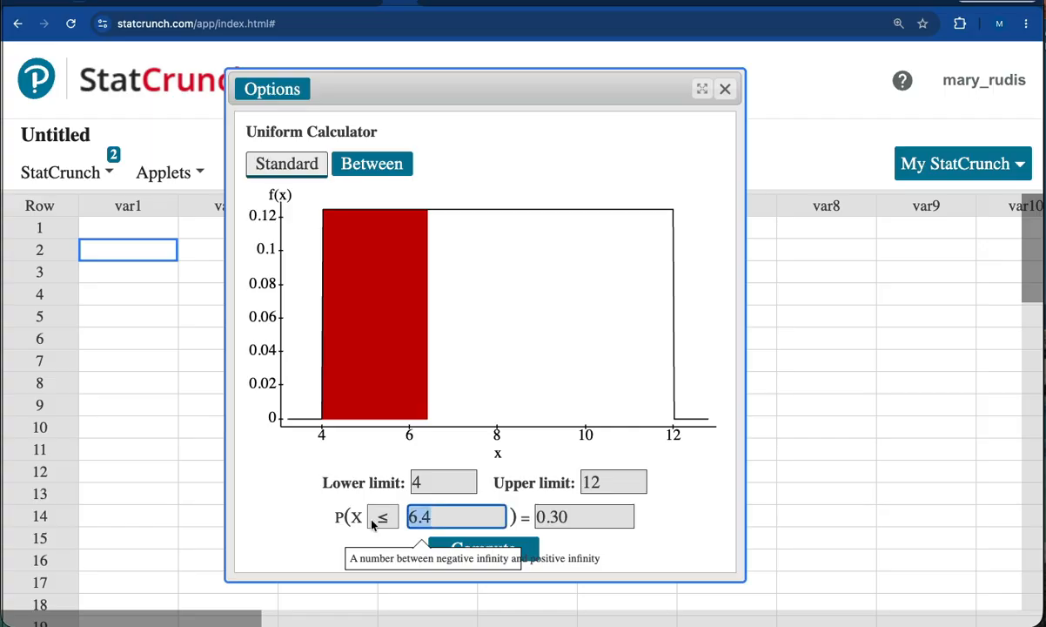
{"action": "key", "text": "super+Tab"}
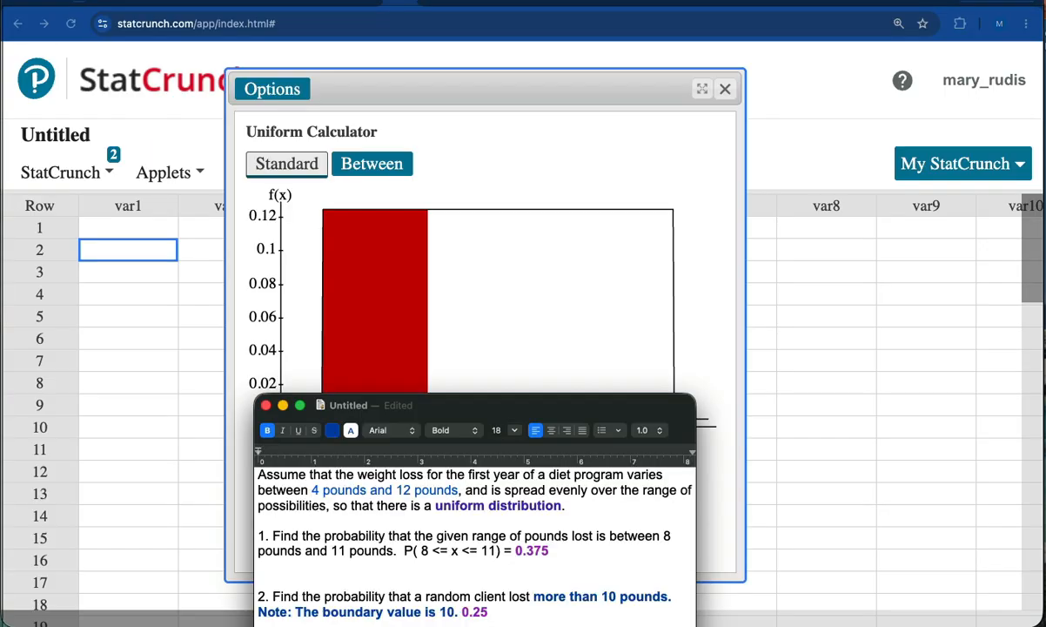
{"action": "left_click_drag", "start_coordinate": [452, 403], "coordinate": [429, 144]}
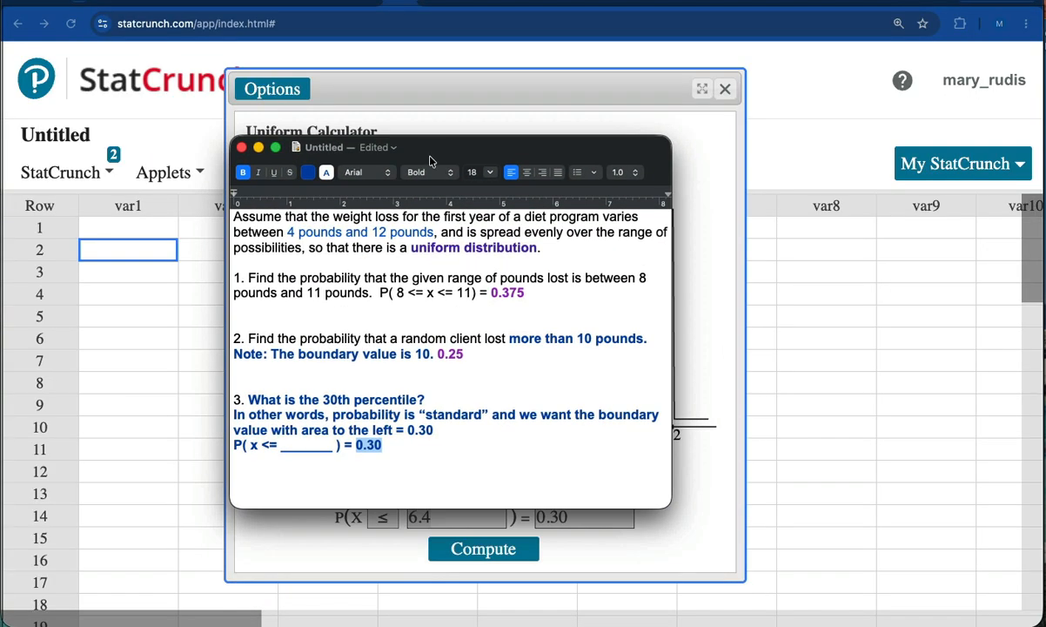
{"action": "left_click", "coordinate": [445, 427]}
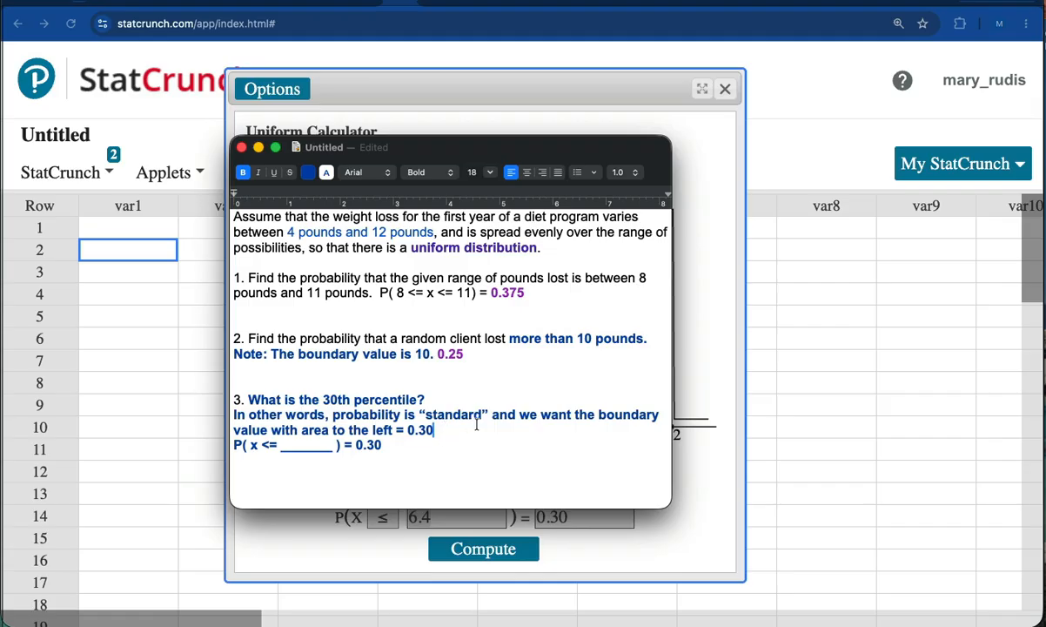
{"action": "left_click", "coordinate": [481, 446]}
{"action": "left_click", "coordinate": [509, 433]}
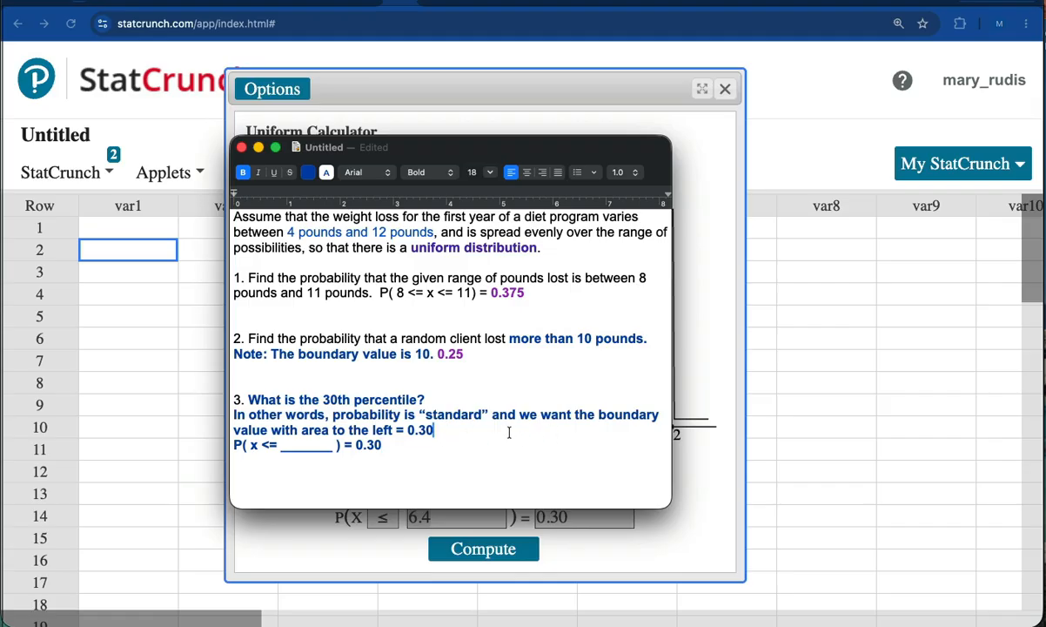
Step: Set the text color to purple and enter "x = 6.4 pounds" as the answer to question 3
{"action": "left_click", "coordinate": [307, 172]}
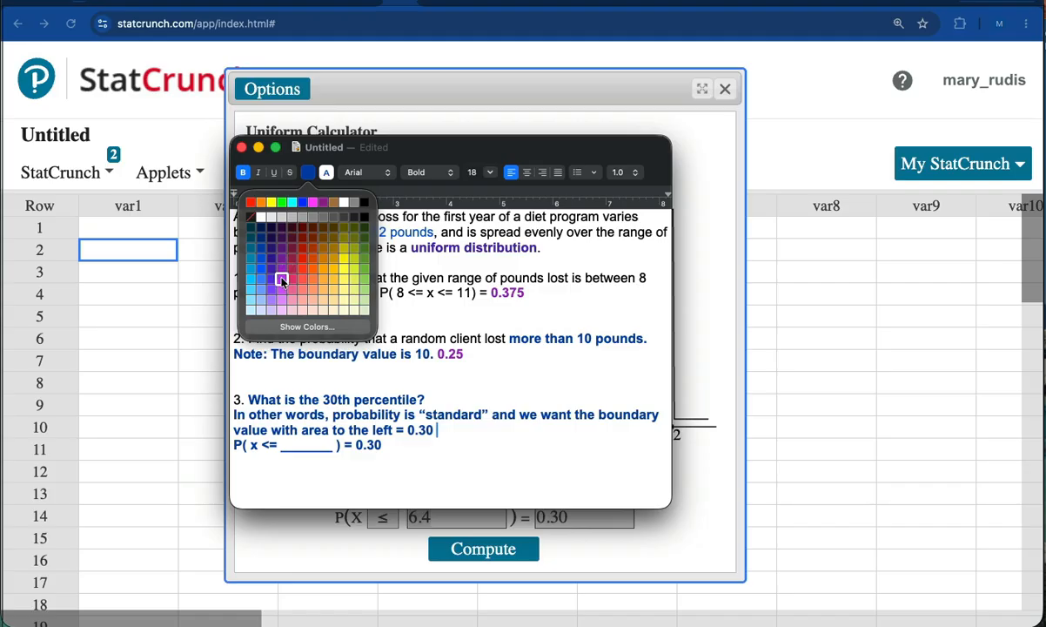
{"action": "left_click", "coordinate": [283, 278]}
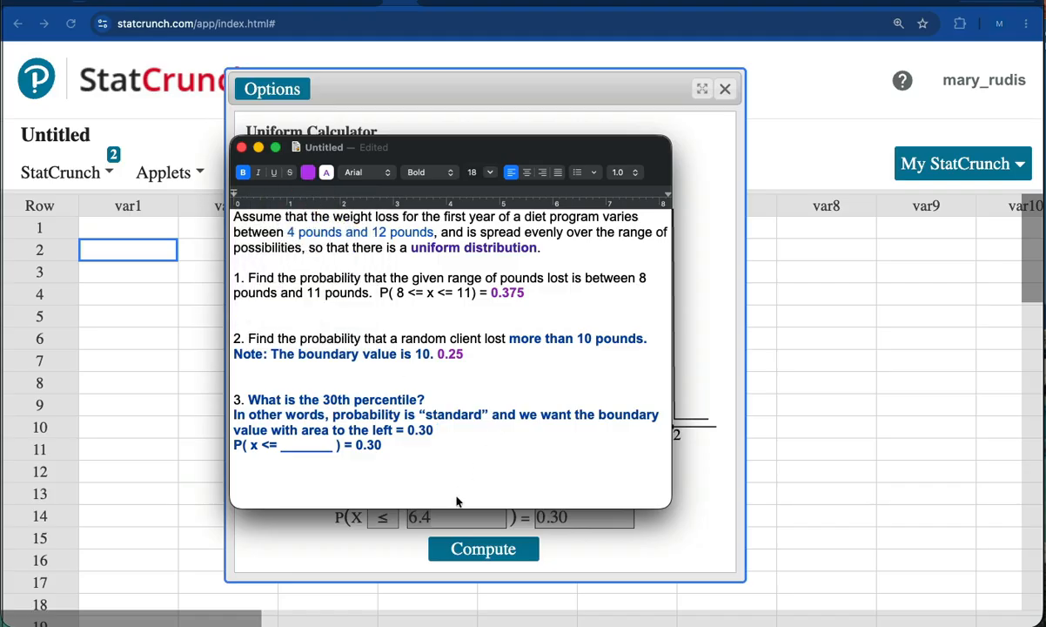
{"action": "type", "text": "bou"}
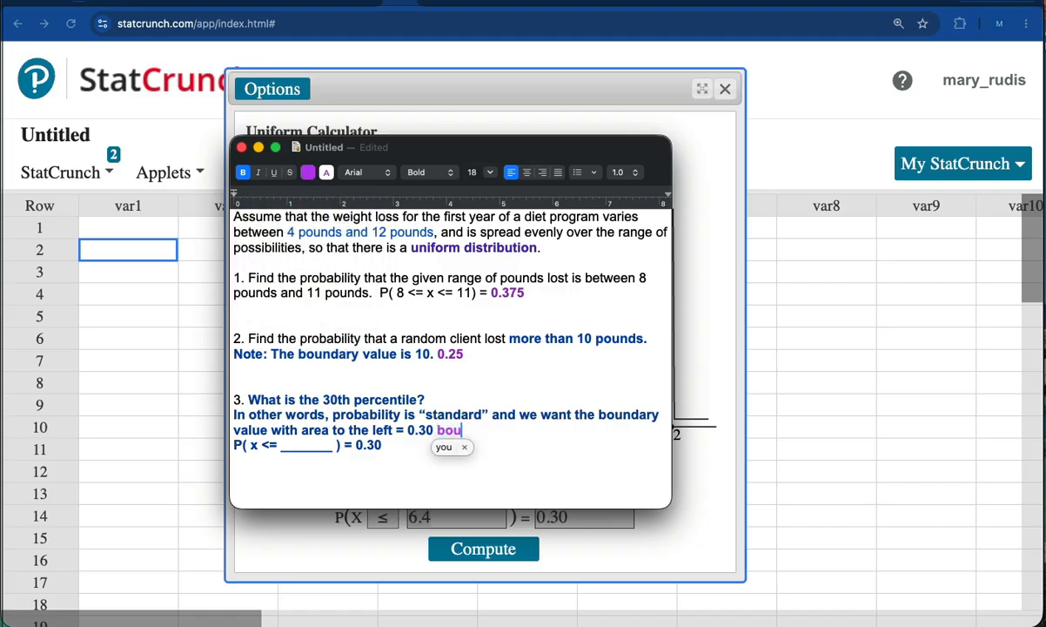
{"action": "key", "text": "BackSpace"}
{"action": "key", "text": "BackSpace"}
{"action": "key", "text": "BackSpace"}
{"action": "type", "text": "x"}
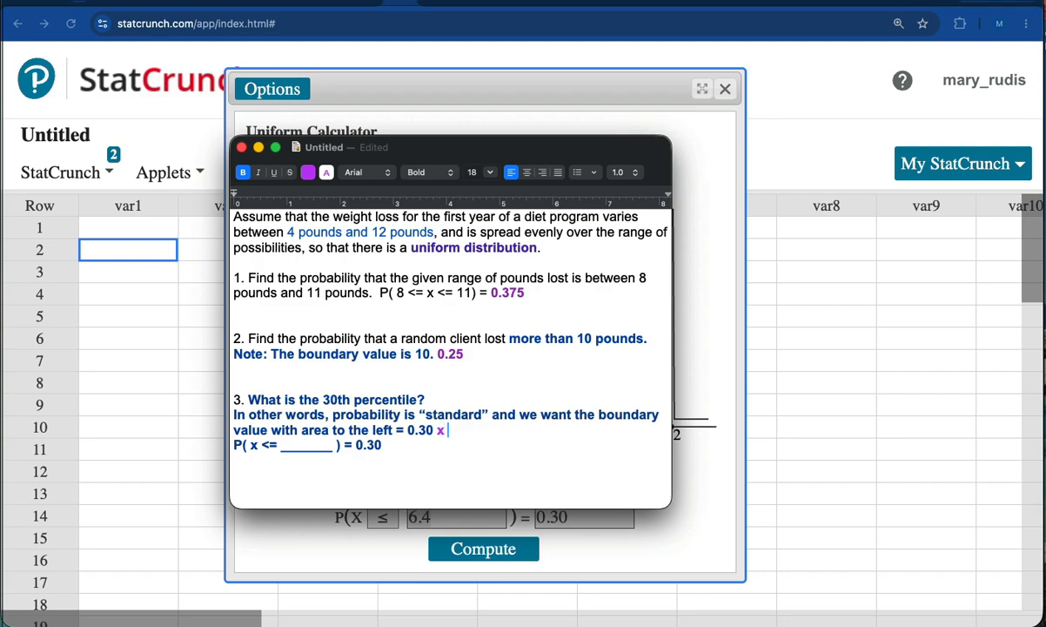
{"action": "type", "text": " ="}
{"action": "type", "text": " 6.4 p"}
{"action": "type", "text": "lou"}
{"action": "key", "text": "BackSpace"}
{"action": "key", "text": "BackSpace"}
{"action": "key", "text": "BackSpace"}
{"action": "type", "text": "oun"}
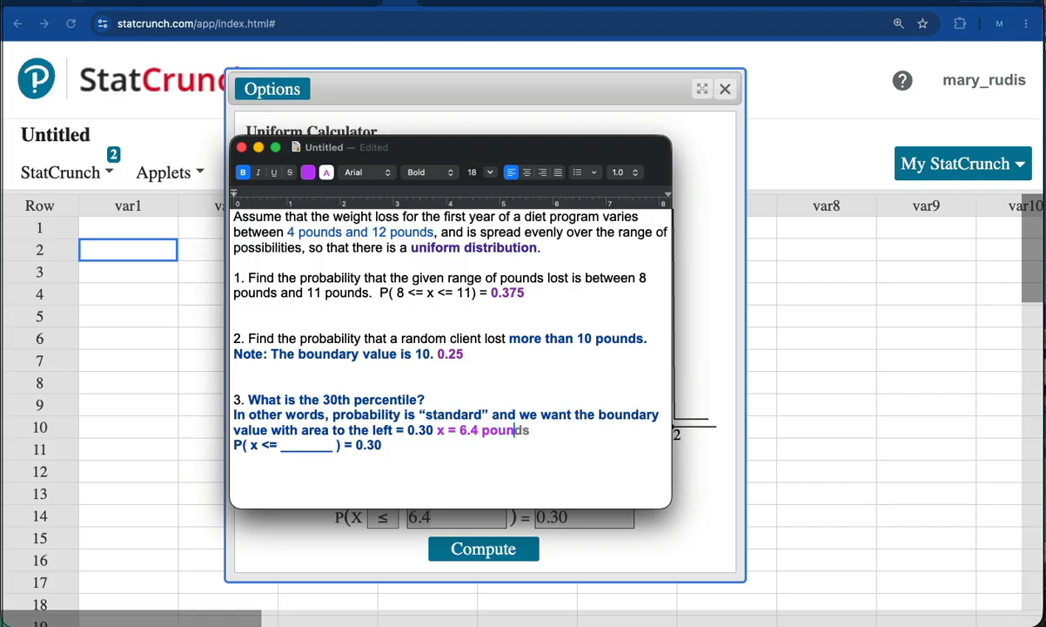
{"action": "type", "text": "ds"}
{"action": "left_click_drag", "start_coordinate": [289, 231], "coordinate": [341, 225]}
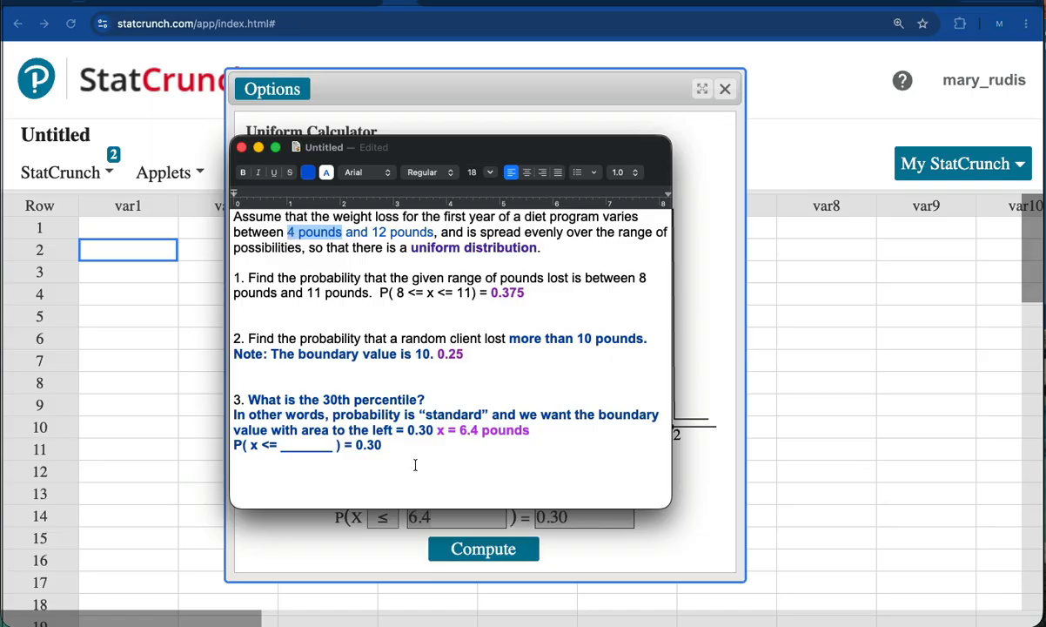
{"action": "left_click", "coordinate": [396, 448]}
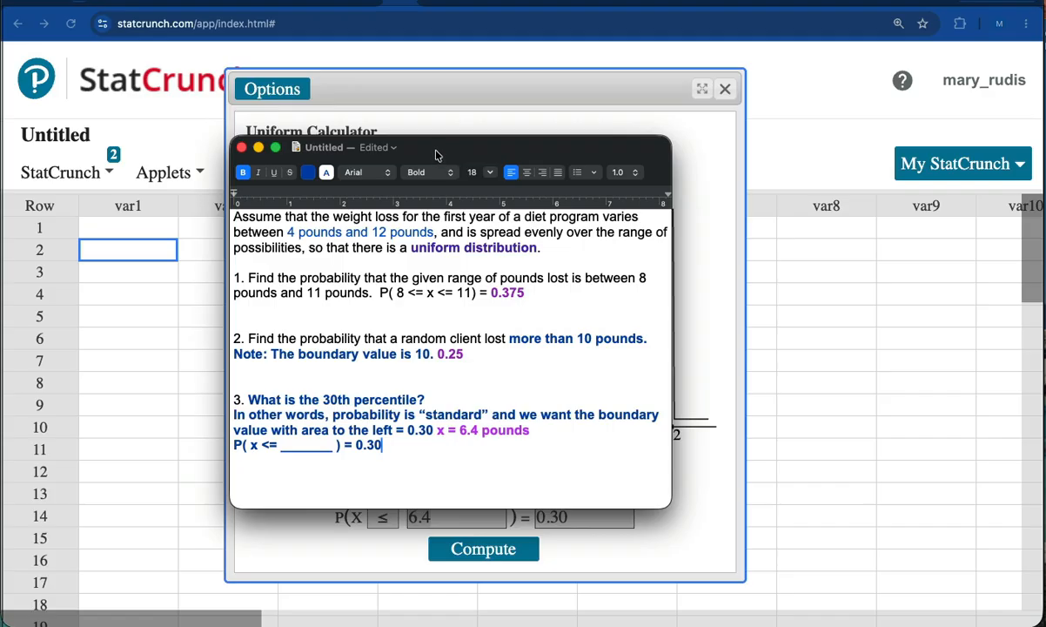
{"action": "left_click_drag", "start_coordinate": [437, 155], "coordinate": [444, 155]}
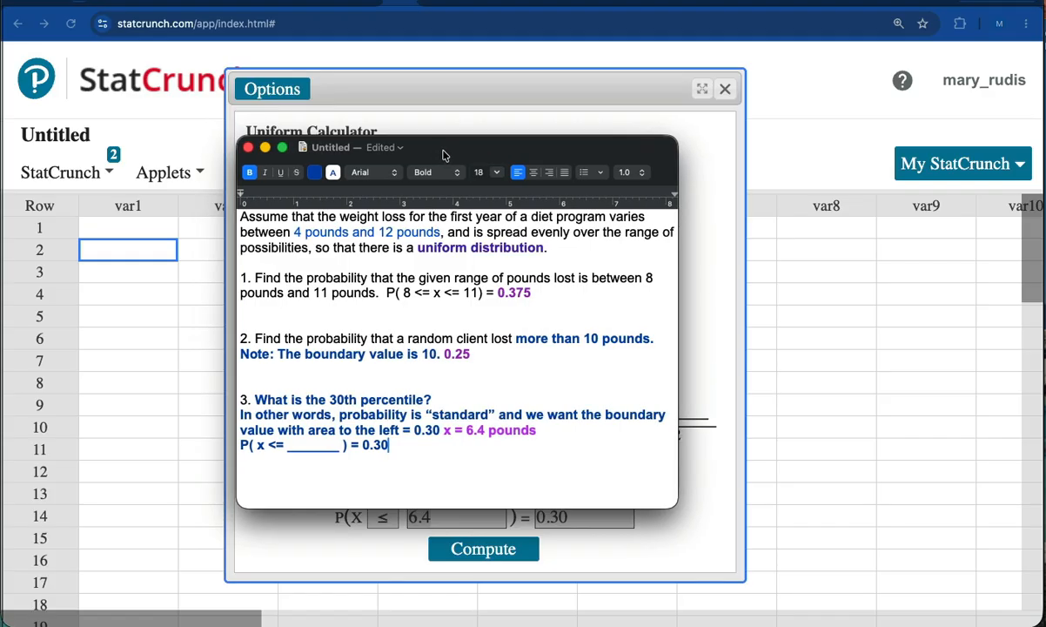